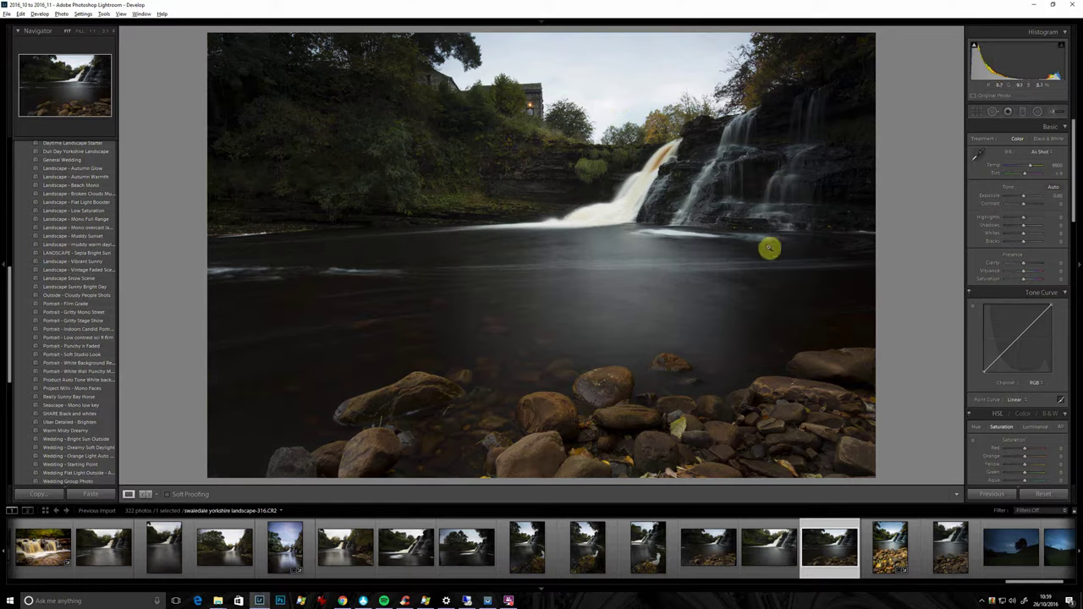
# Step: Drop Highlights to about -83 and raise Shadows to about +88, checking the sky clouds at 1:1
pyautogui.click(643, 83)
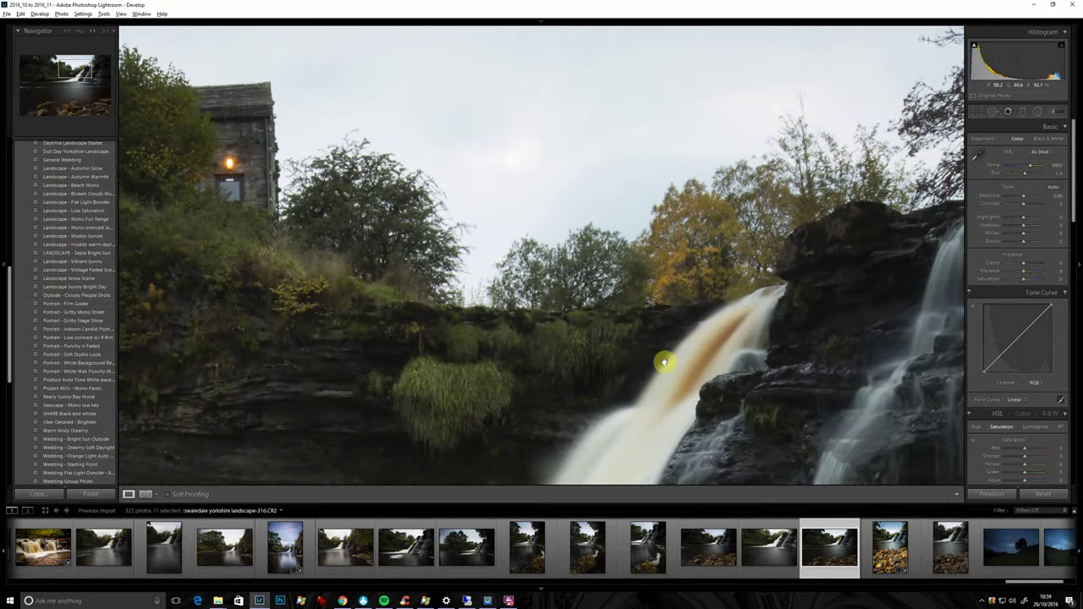
pyautogui.click(658, 381)
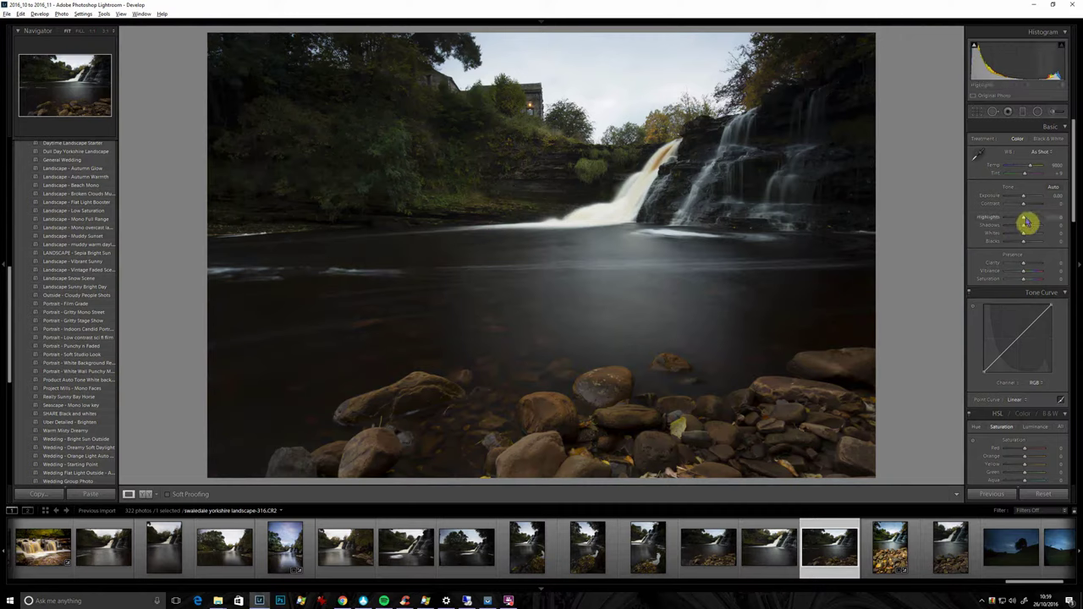
pyautogui.moveTo(1025, 221); pyautogui.dragTo(1010, 227)
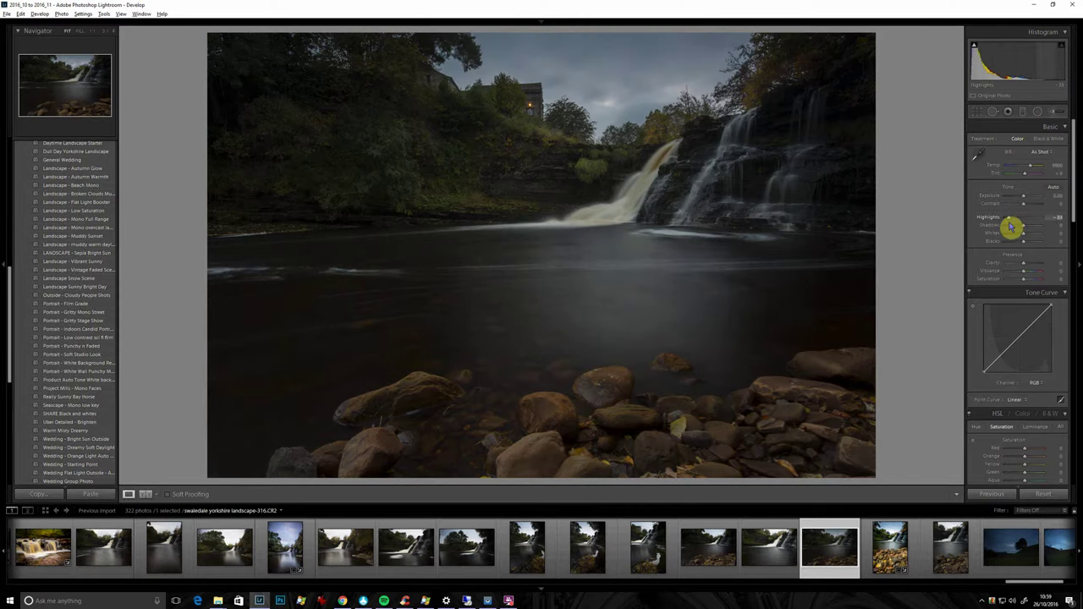
pyautogui.click(618, 95)
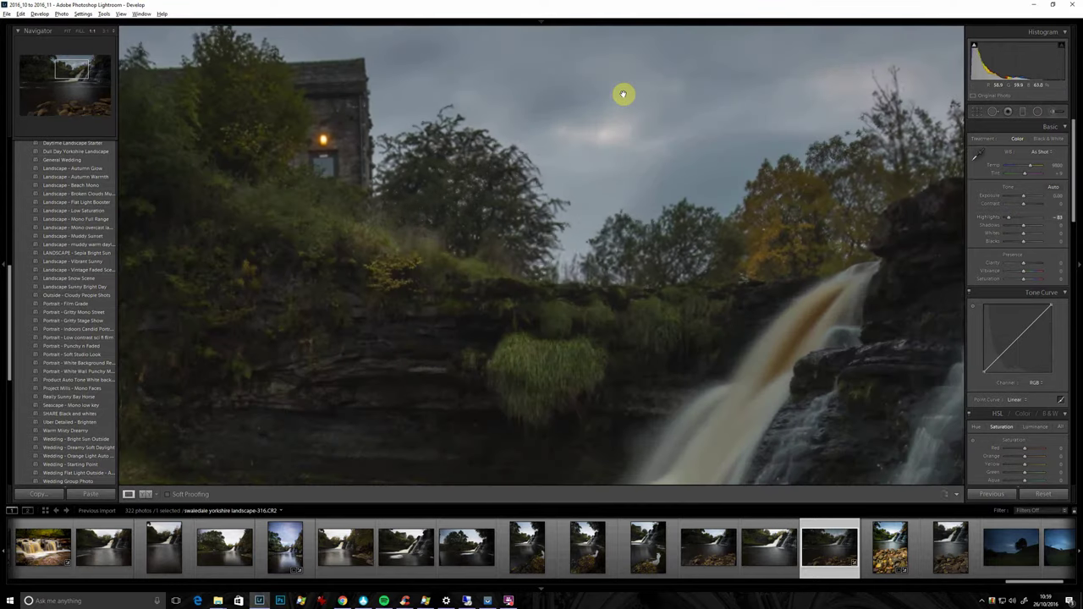
pyautogui.click(624, 95)
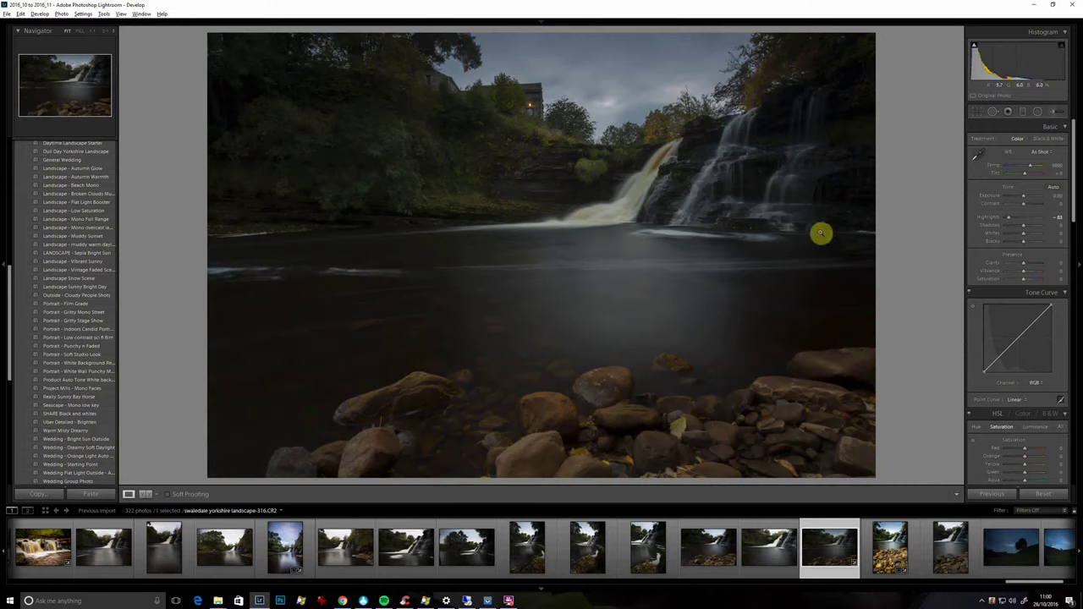
pyautogui.moveTo(1026, 230); pyautogui.dragTo(1042, 230)
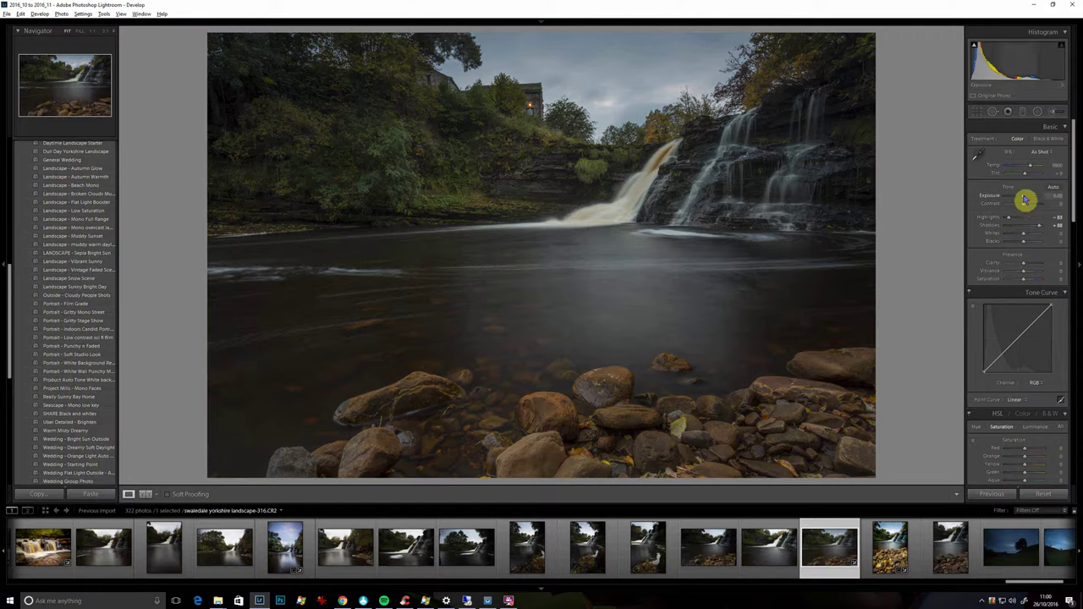
# Step: Set Exposure to +0.83 and Contrast to +33
pyautogui.moveTo(1025, 200); pyautogui.dragTo(1027, 200)
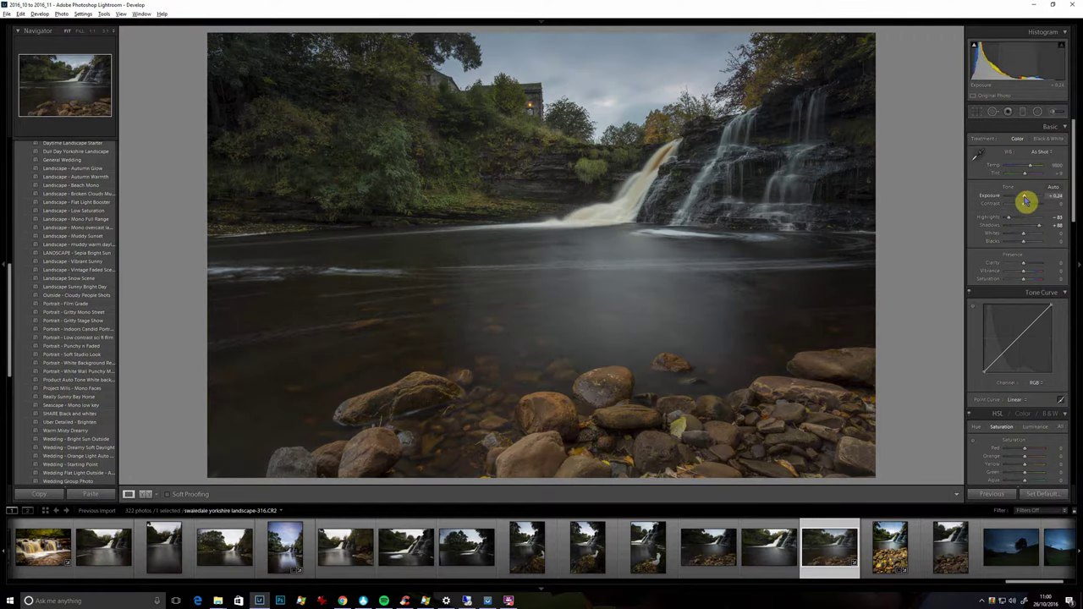
pyautogui.moveTo(1025, 200); pyautogui.dragTo(1028, 201)
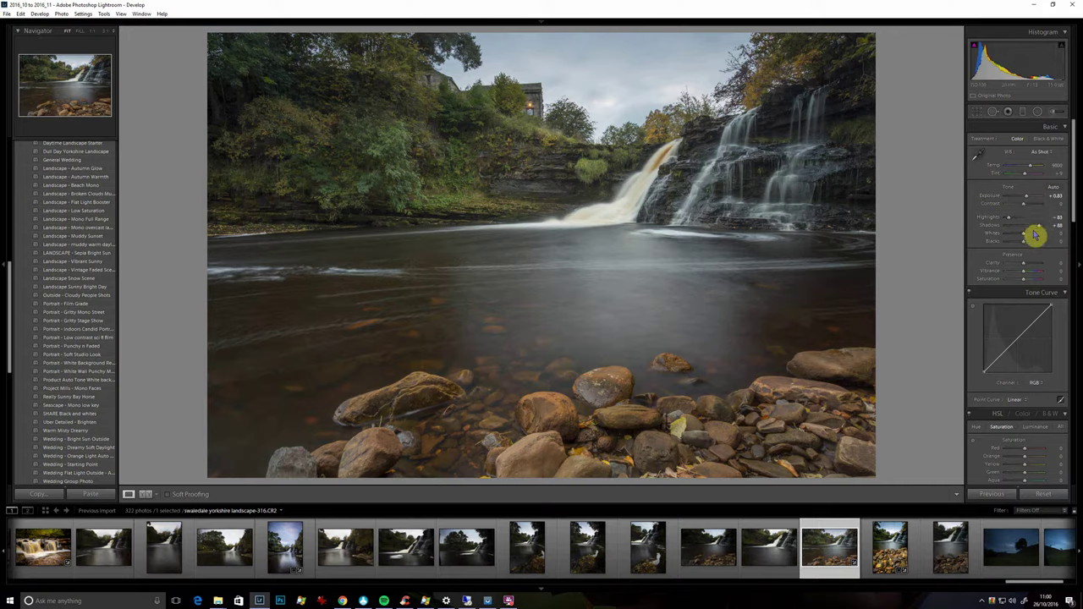
pyautogui.moveTo(1028, 208); pyautogui.dragTo(1032, 238)
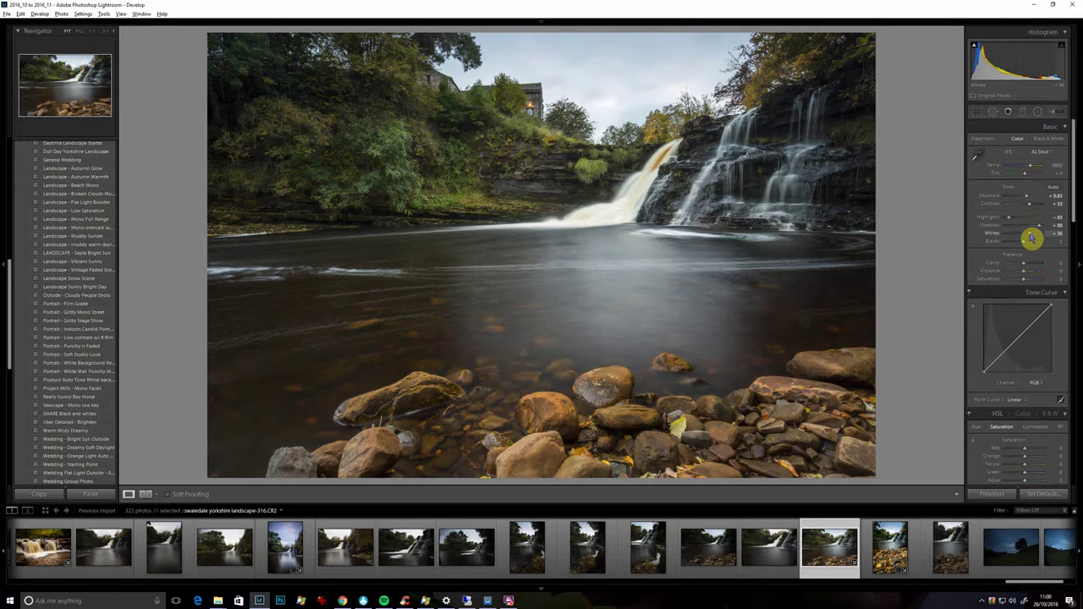
# Step: Set Whites to +43 and Blacks to -17 while previewing clipping with Alt
pyautogui.press('alt')
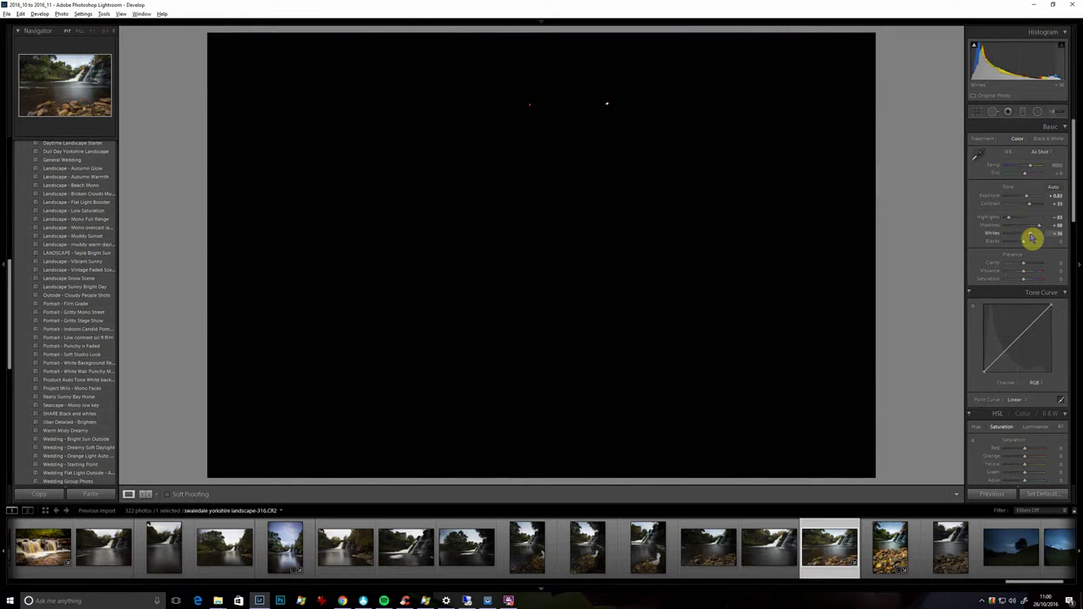
pyautogui.moveTo(1033, 239); pyautogui.dragTo(1033, 239)
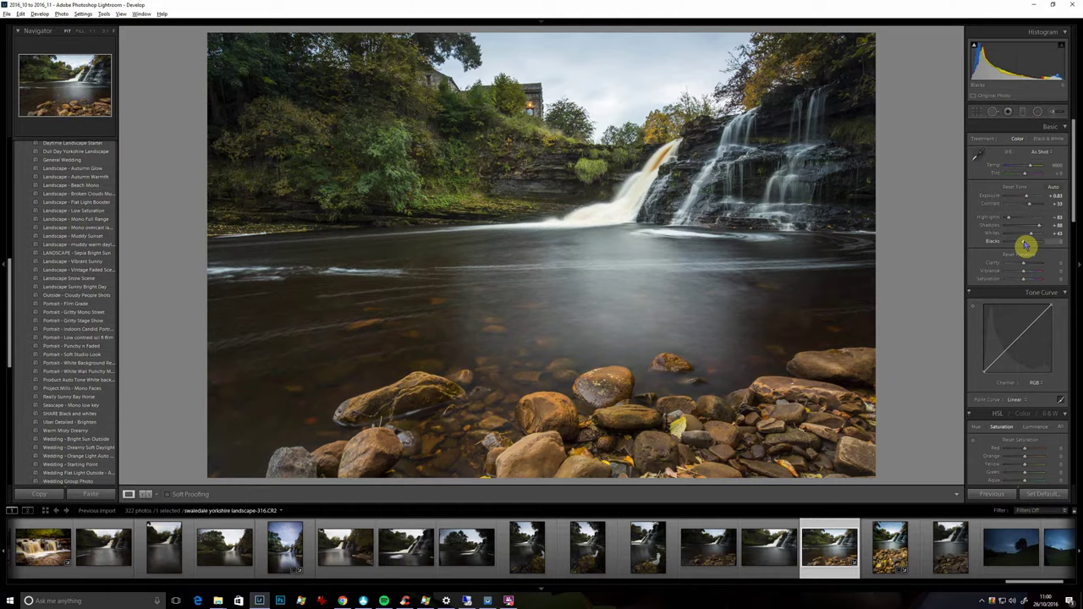
pyautogui.press('alt')
pyautogui.moveTo(1025, 244); pyautogui.dragTo(1022, 246)
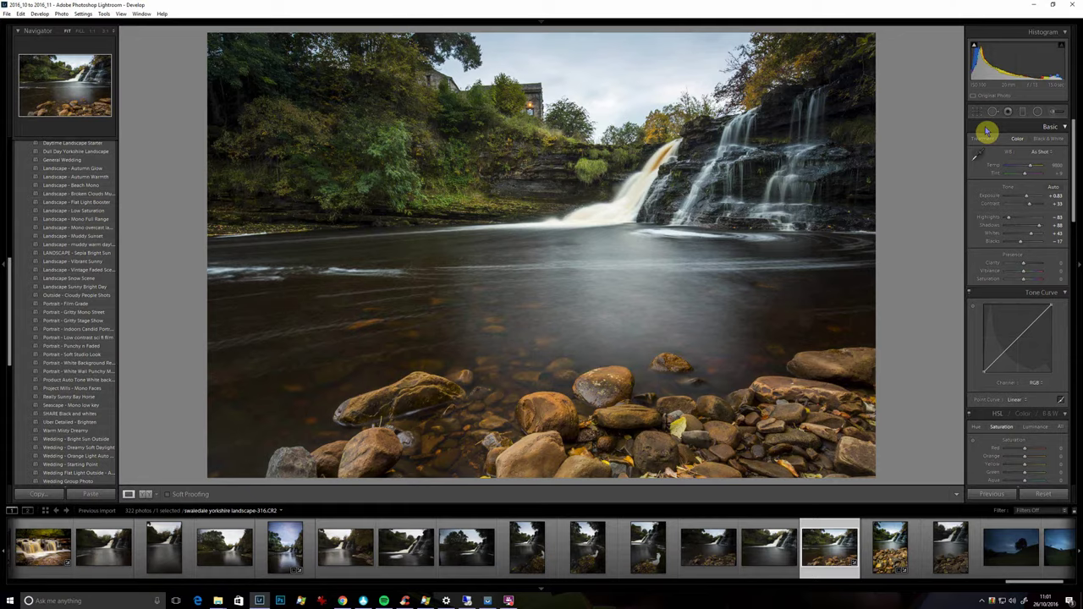
# Step: Check the trees and rocks at 1:1, then set Clarity to +26 and Vibrance to +31
pyautogui.click(395, 155)
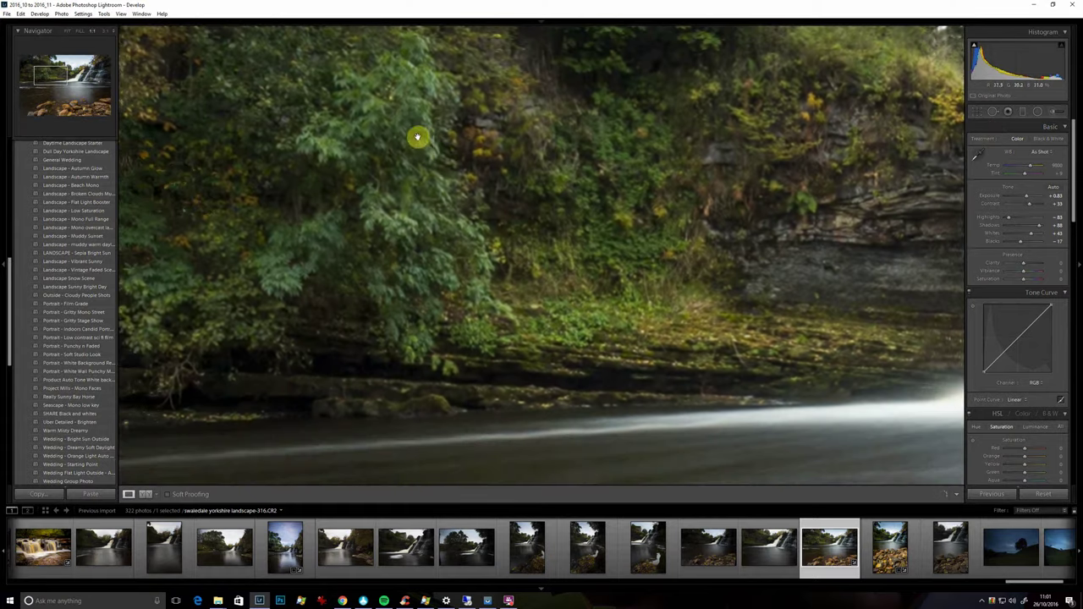
pyautogui.click(472, 203)
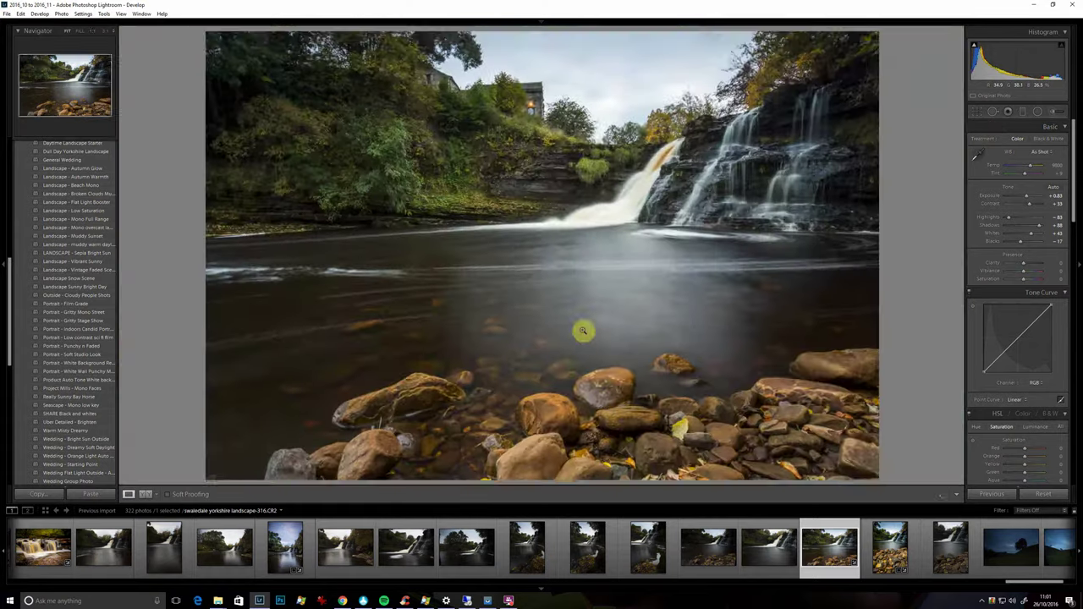
pyautogui.click(609, 396)
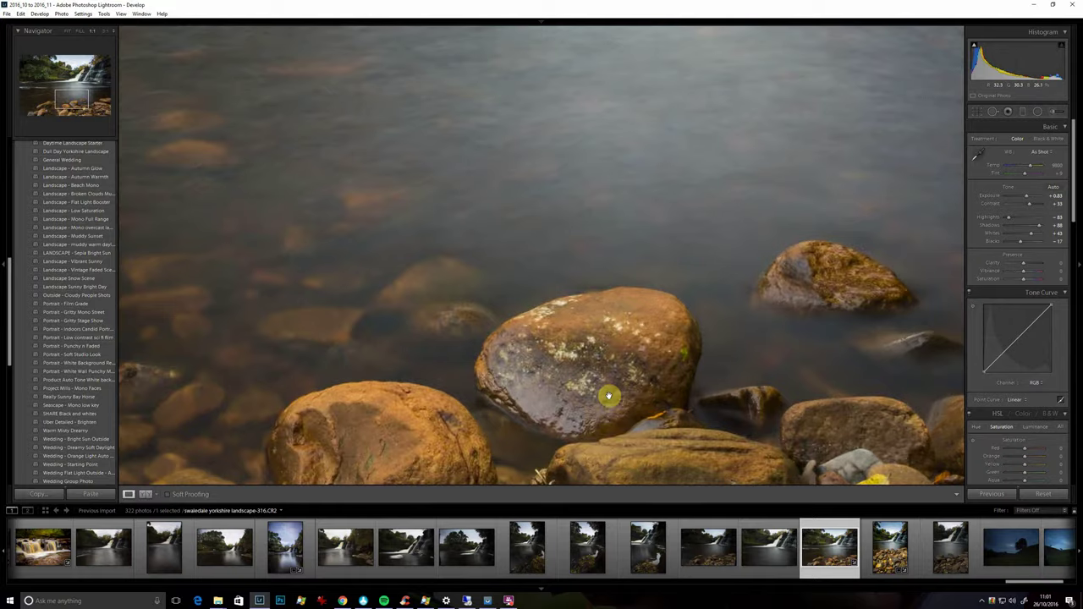
pyautogui.click(608, 396)
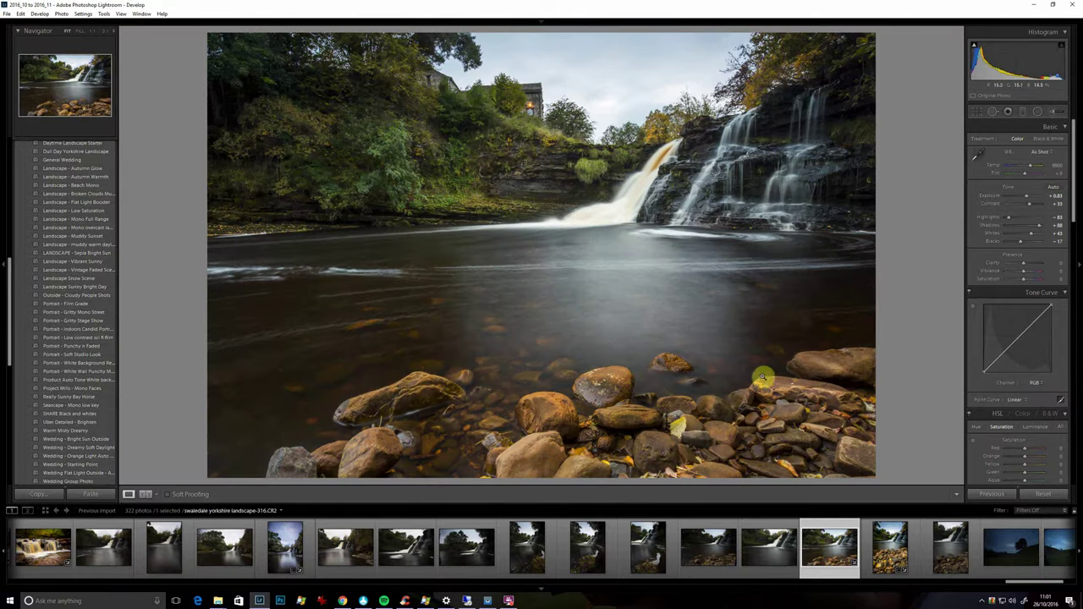
pyautogui.click(1031, 268)
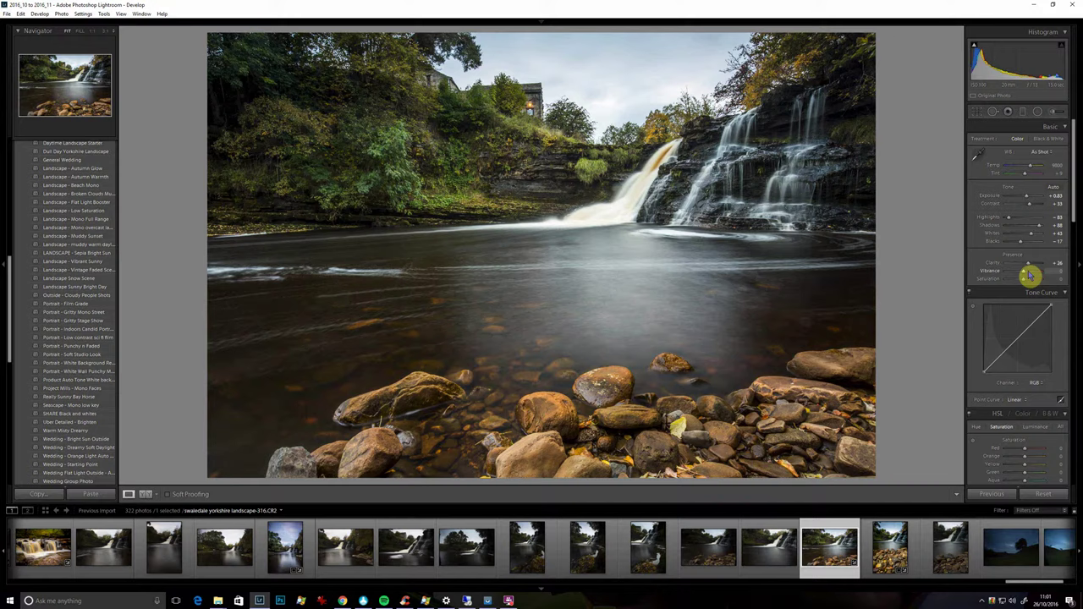
pyautogui.moveTo(1030, 271); pyautogui.dragTo(1025, 285)
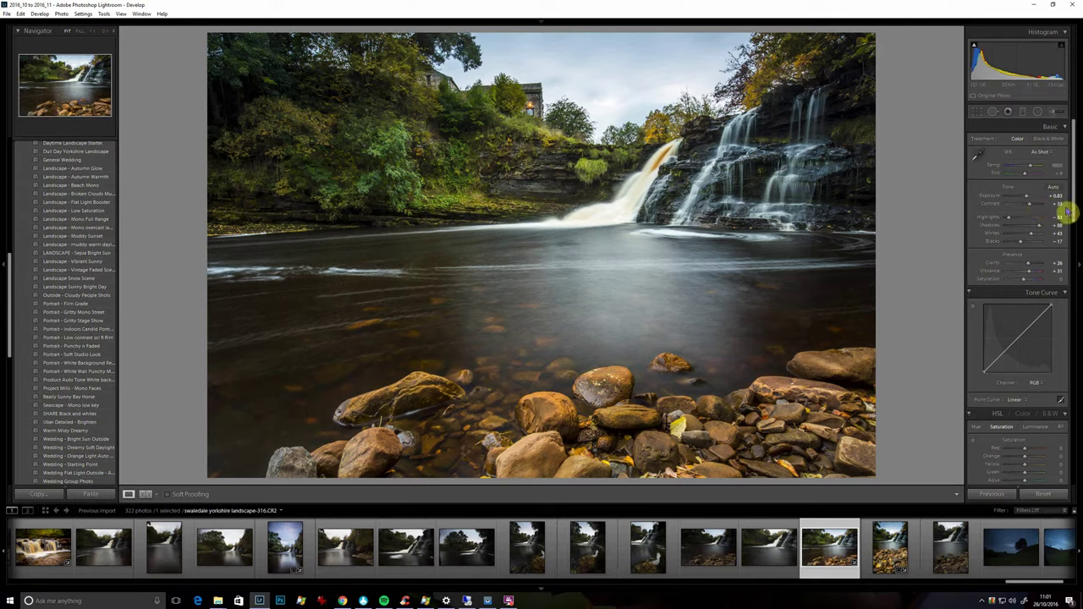
# Step: Raise HSL luminance of the green, yellow foliage and warm rock tones with the targeted adjustment tool
pyautogui.scroll(-3, 1075, 214)
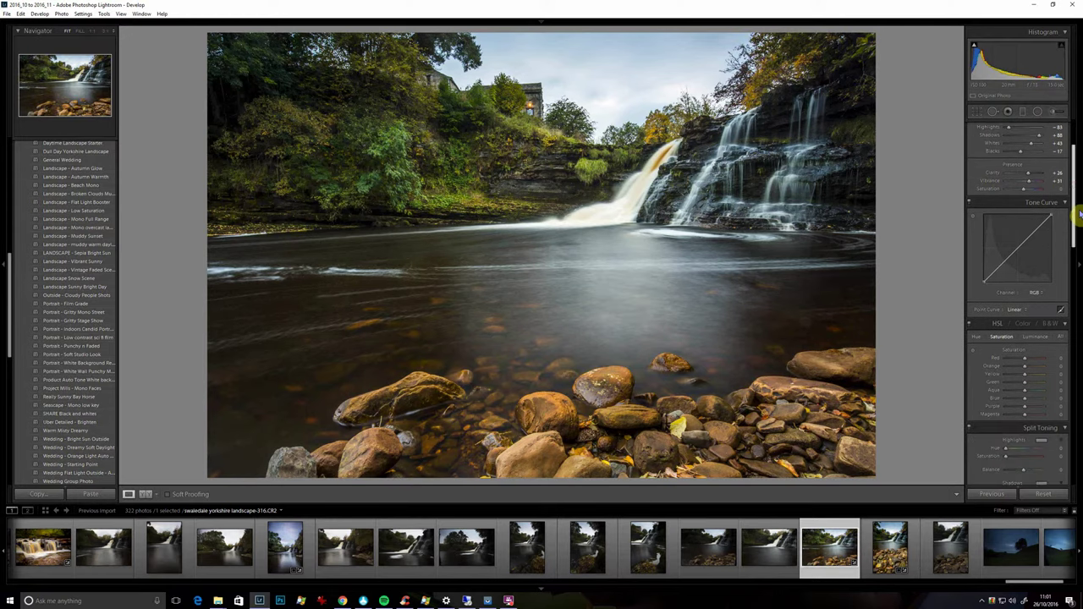
pyautogui.scroll(-1, 1077, 216)
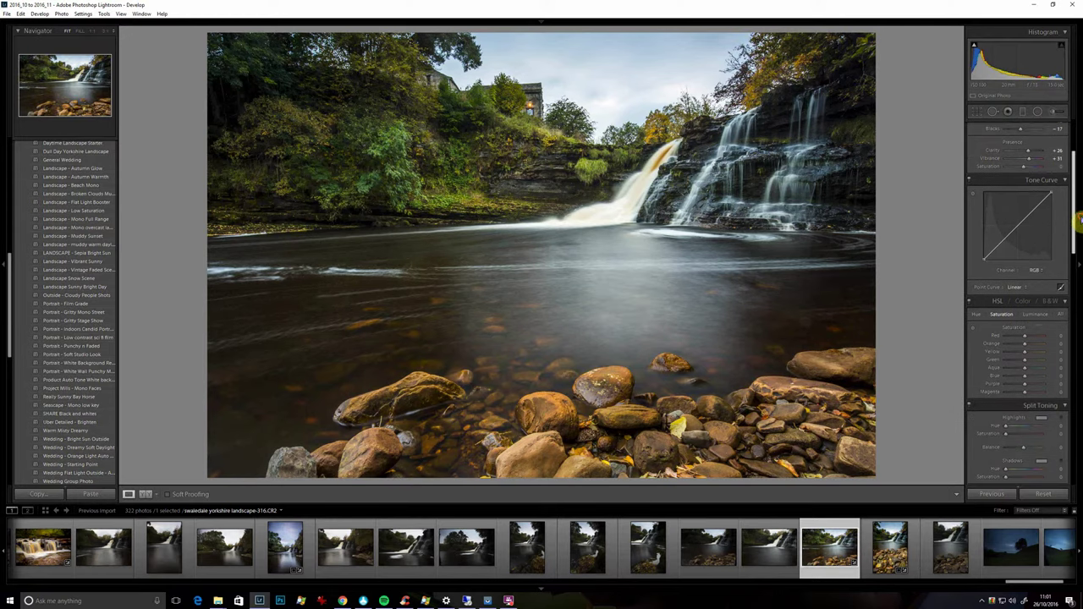
pyautogui.click(1037, 315)
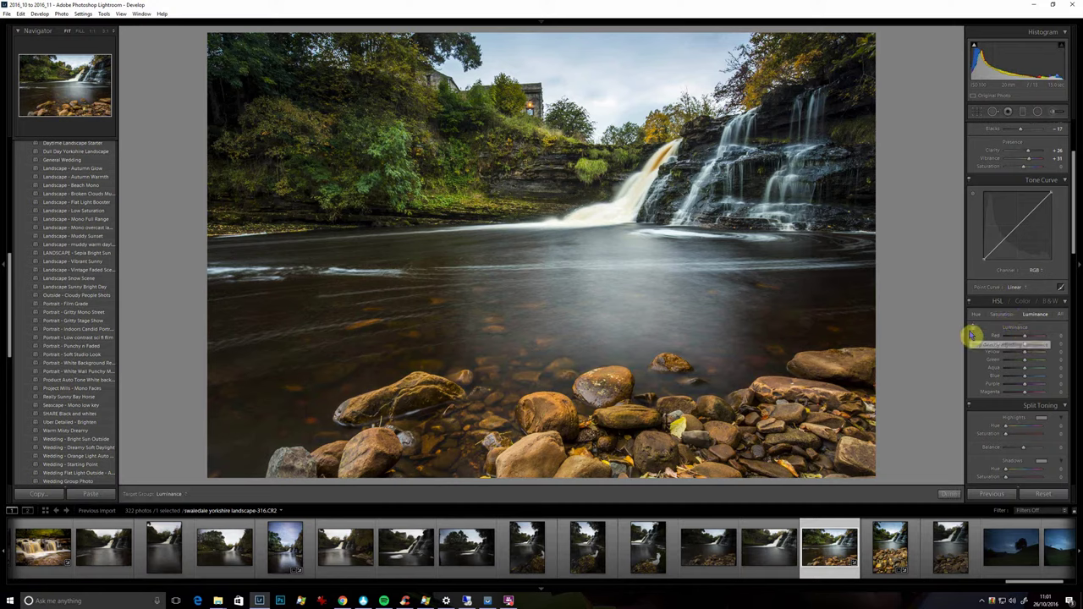
pyautogui.click(973, 331)
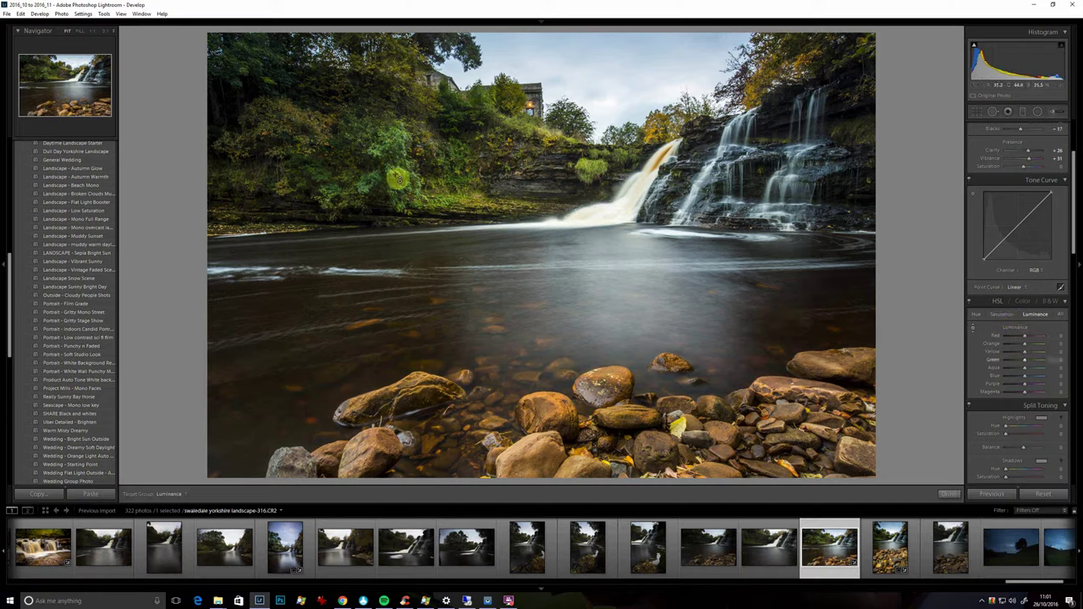
pyautogui.moveTo(398, 179); pyautogui.dragTo(399, 159)
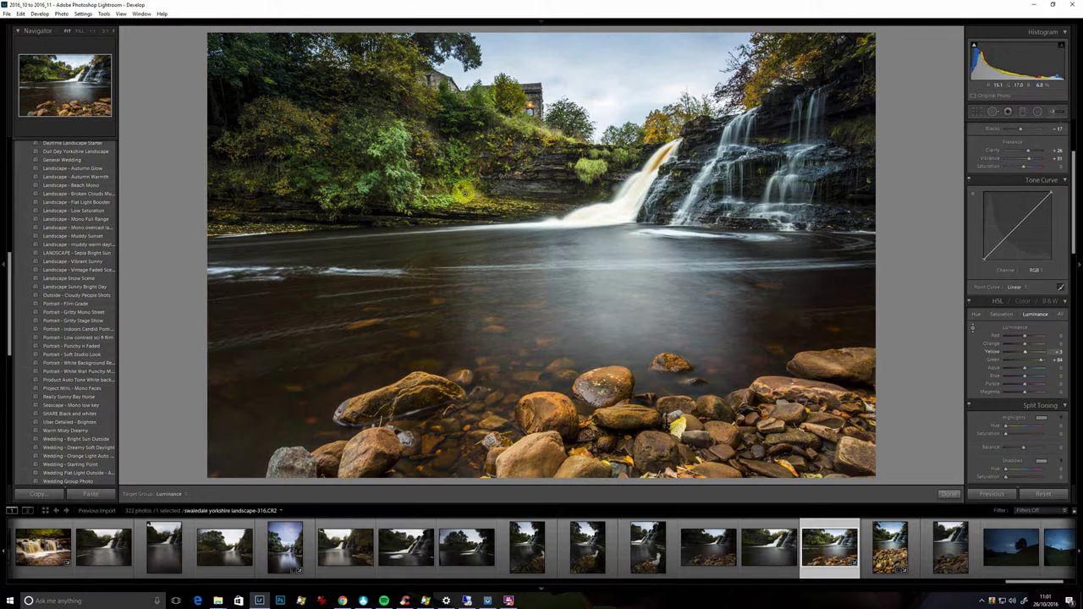
pyautogui.moveTo(321, 148); pyautogui.dragTo(323, 142)
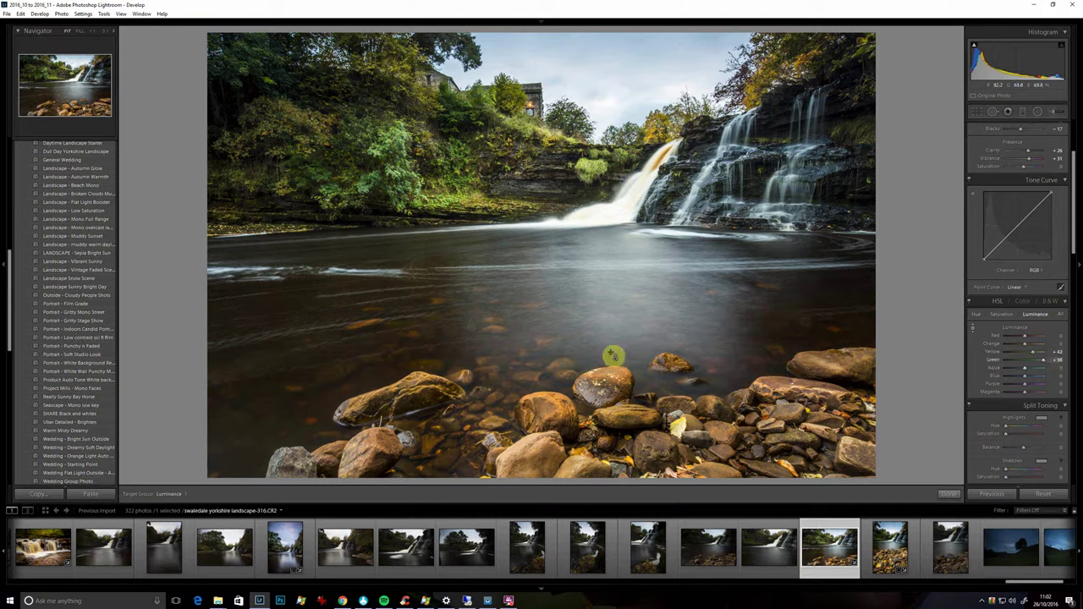
pyautogui.moveTo(558, 413); pyautogui.dragTo(550, 399)
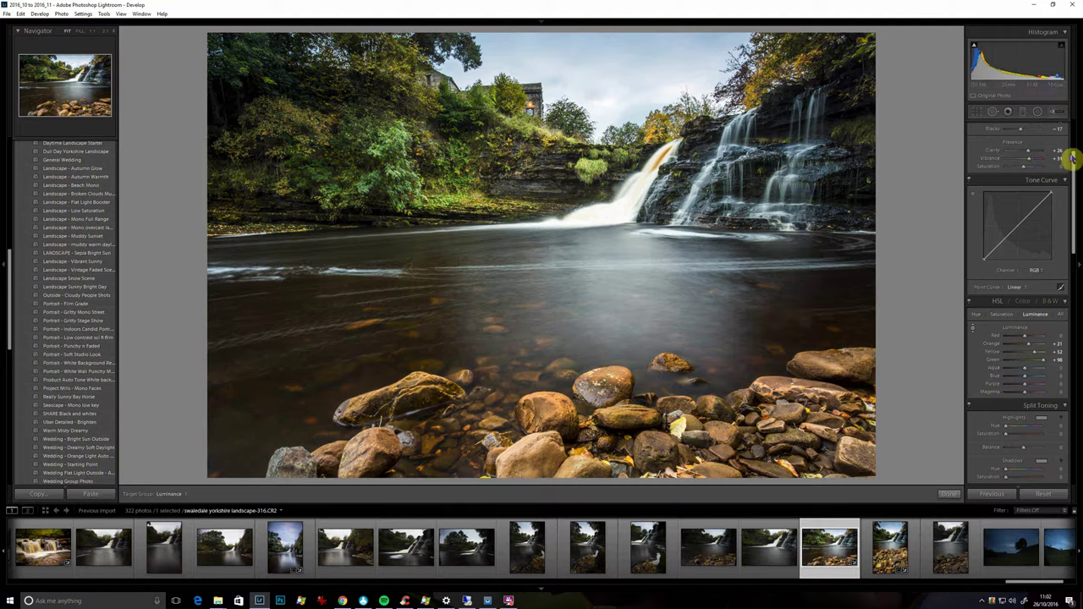
# Step: Pull Highlights down to -100 to tame the sky and waterfall
pyautogui.scroll(3, 1071, 156)
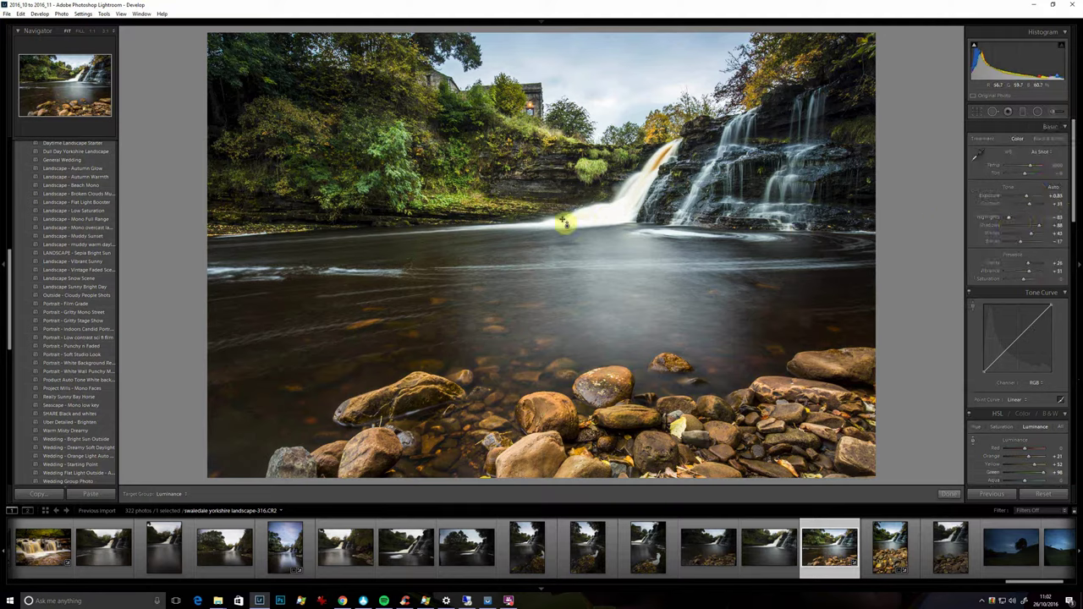
pyautogui.click(1009, 220)
pyautogui.moveTo(1009, 222); pyautogui.dragTo(986, 211)
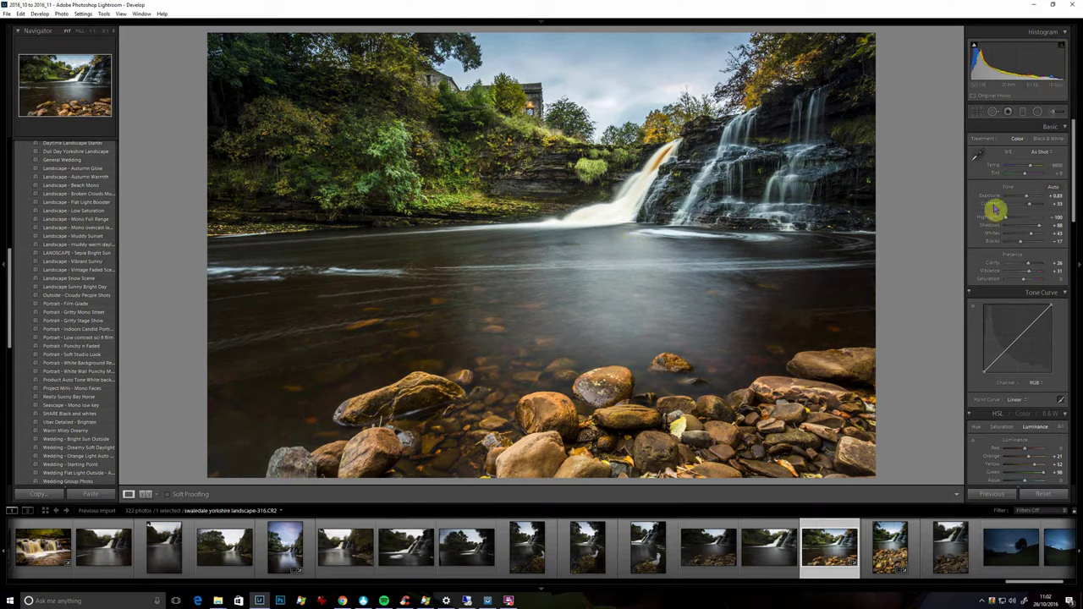
# Step: Rotate the photo to about -1.09° on a fine grid, adjust the crop corners and apply
pyautogui.click(978, 111)
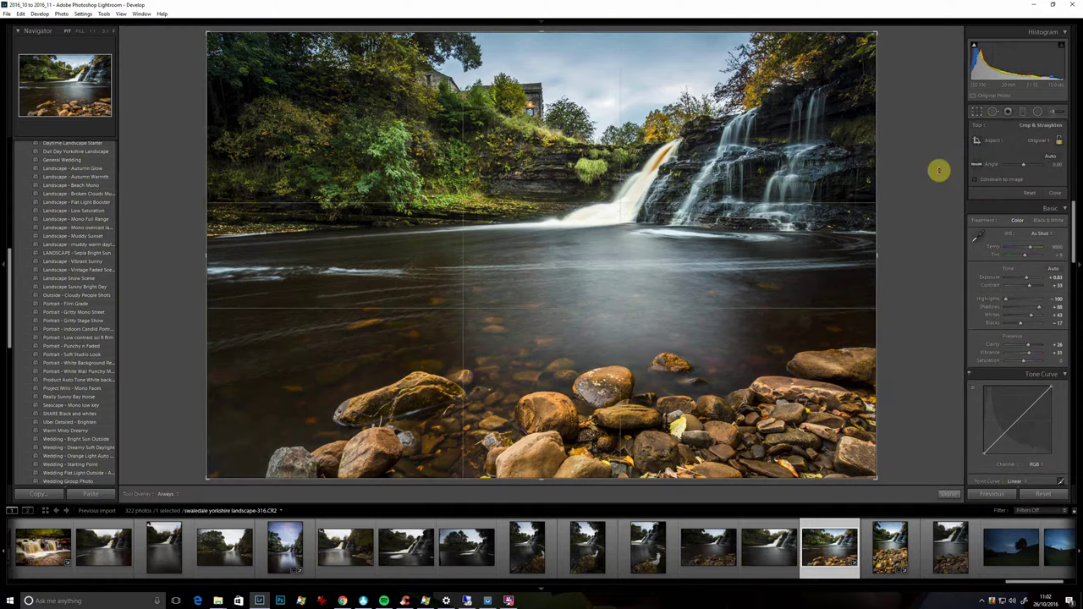
pyautogui.press('o')
pyautogui.moveTo(938, 170); pyautogui.dragTo(941, 172)
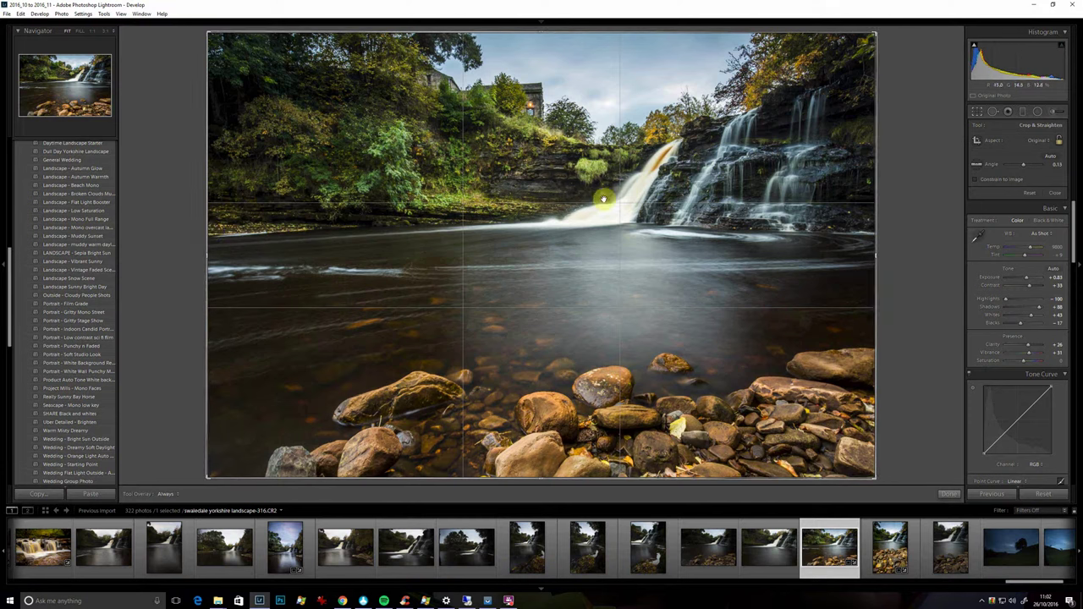
pyautogui.moveTo(895, 196)
pyautogui.mouseDown()
pyautogui.moveTo(903, 171)
pyautogui.moveTo(890, 203)
pyautogui.mouseUp()
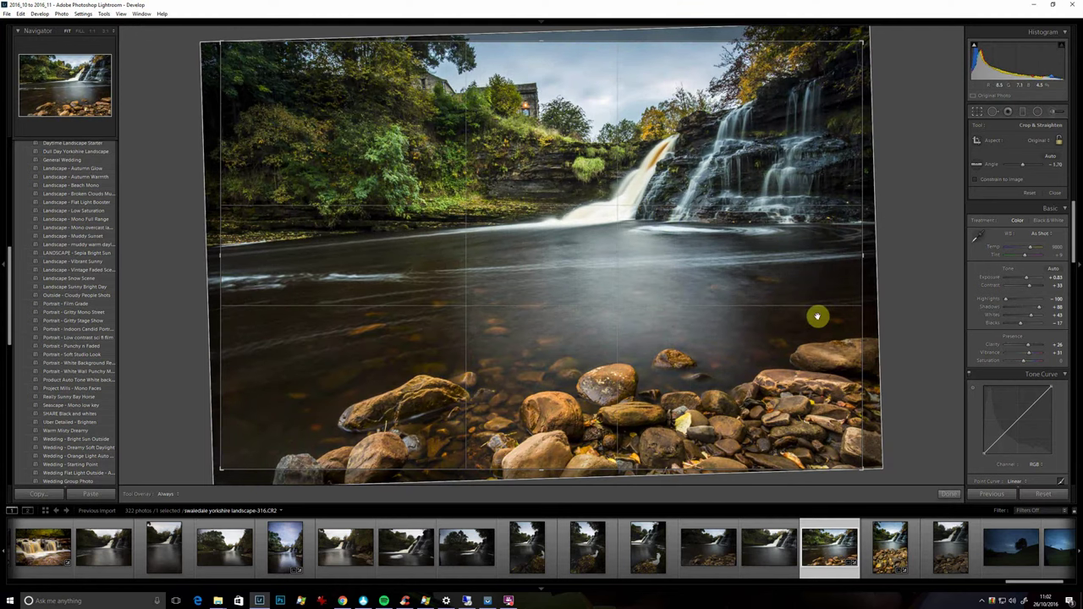
pyautogui.moveTo(923, 260); pyautogui.dragTo(953, 261)
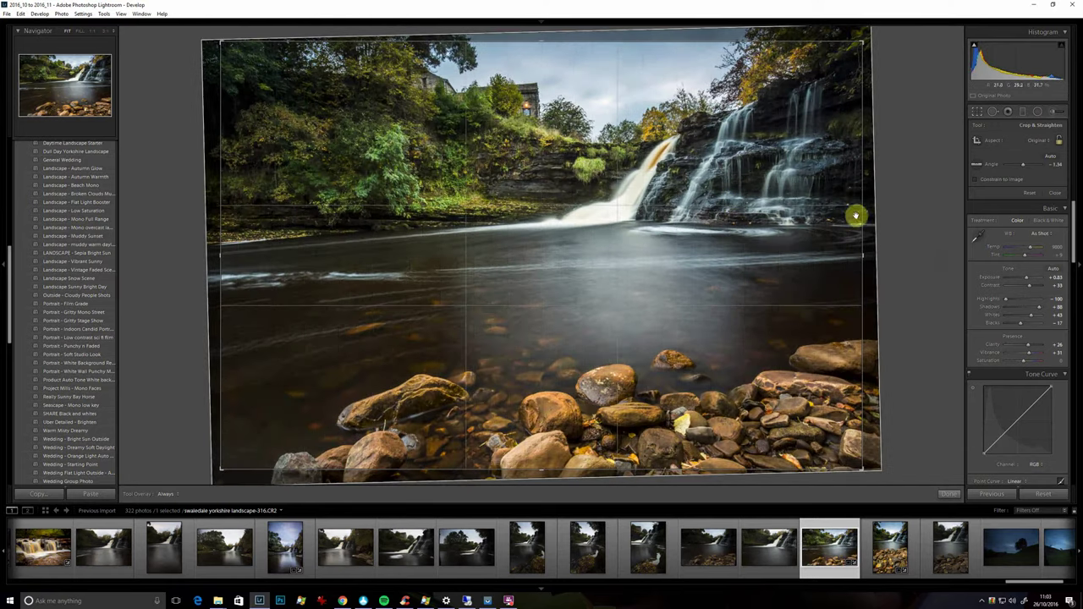
pyautogui.moveTo(936, 206); pyautogui.dragTo(936, 209)
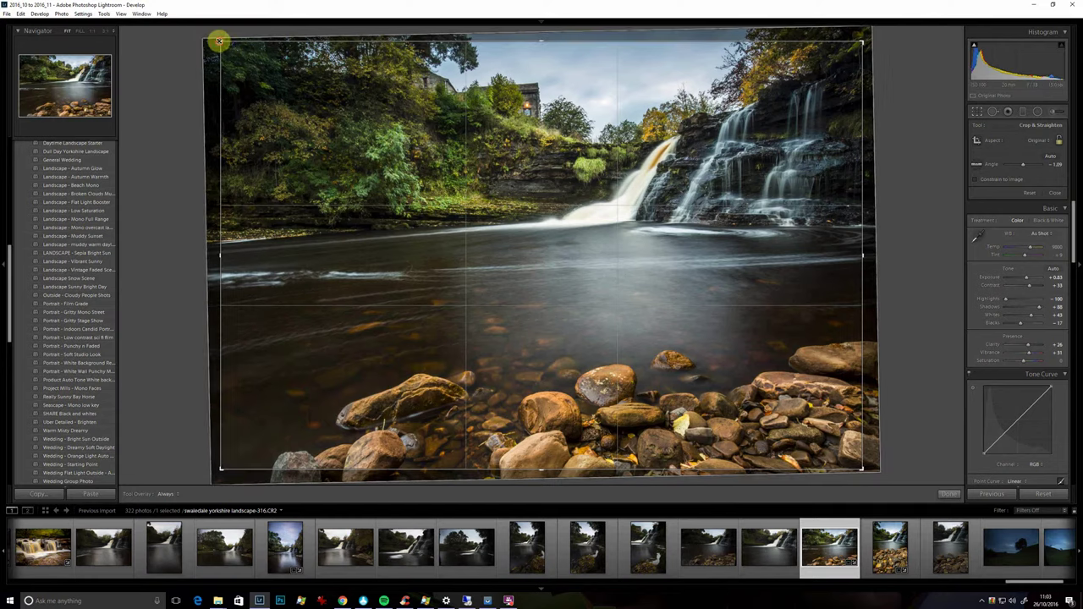
pyautogui.moveTo(219, 41); pyautogui.dragTo(200, 34)
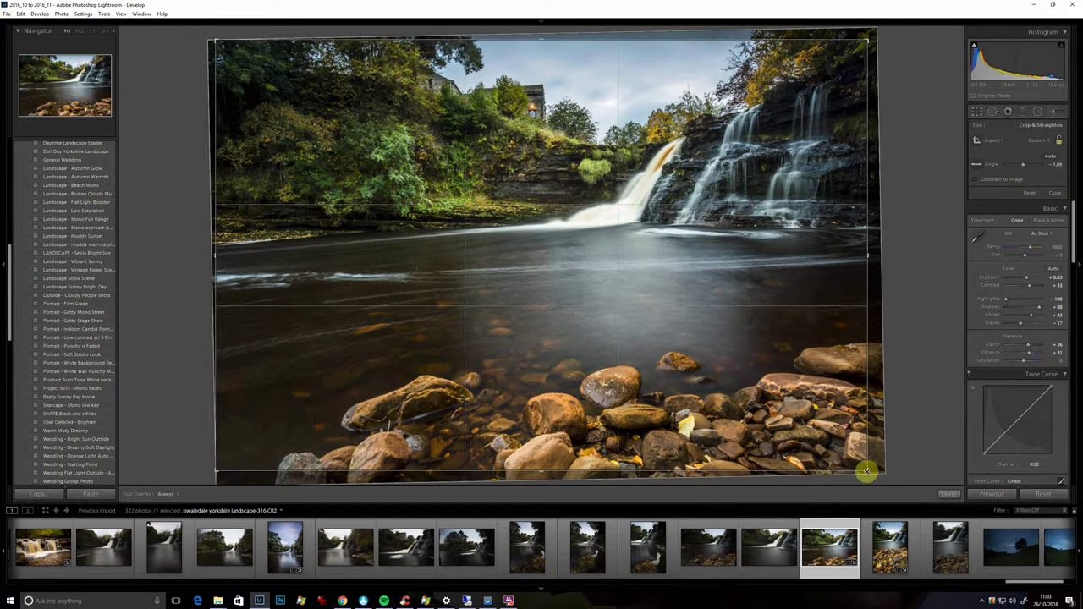
pyautogui.moveTo(867, 471); pyautogui.dragTo(878, 471)
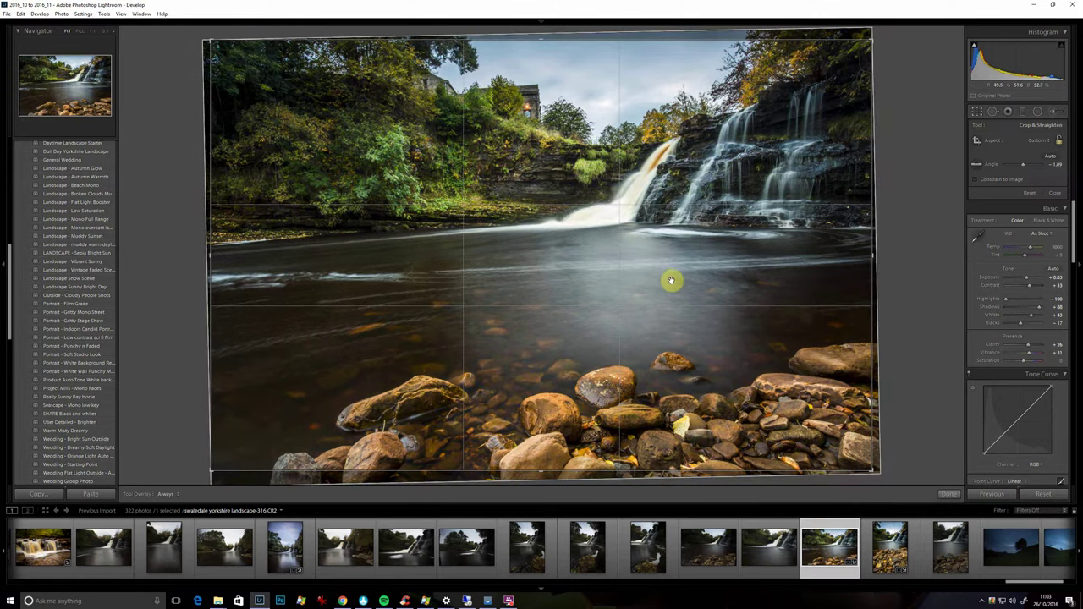
pyautogui.press('Return')
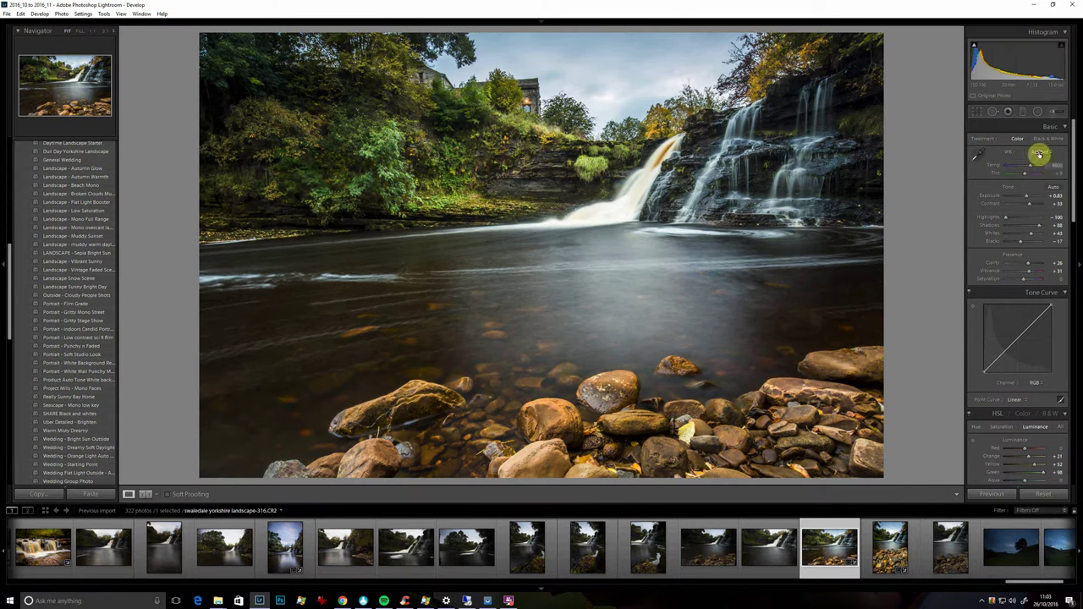
# Step: Add an inverted radial filter on the foreground rocks with +43 Clarity, then draw another around the waterfall
pyautogui.click(1037, 111)
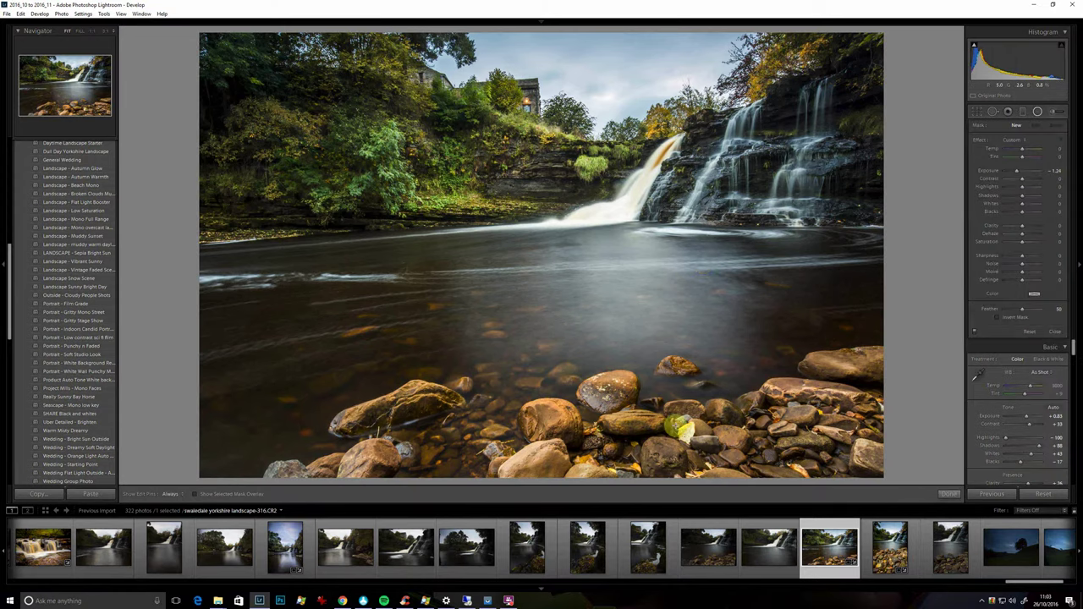
pyautogui.moveTo(688, 433); pyautogui.dragTo(1075, 308)
pyautogui.moveTo(687, 435); pyautogui.dragTo(624, 426)
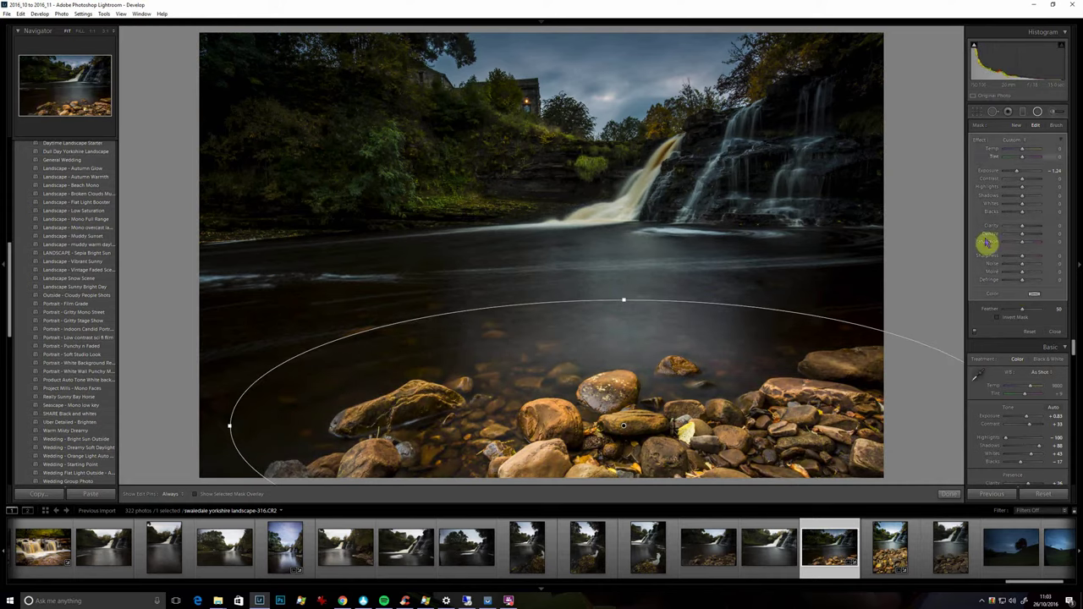
pyautogui.click(1000, 319)
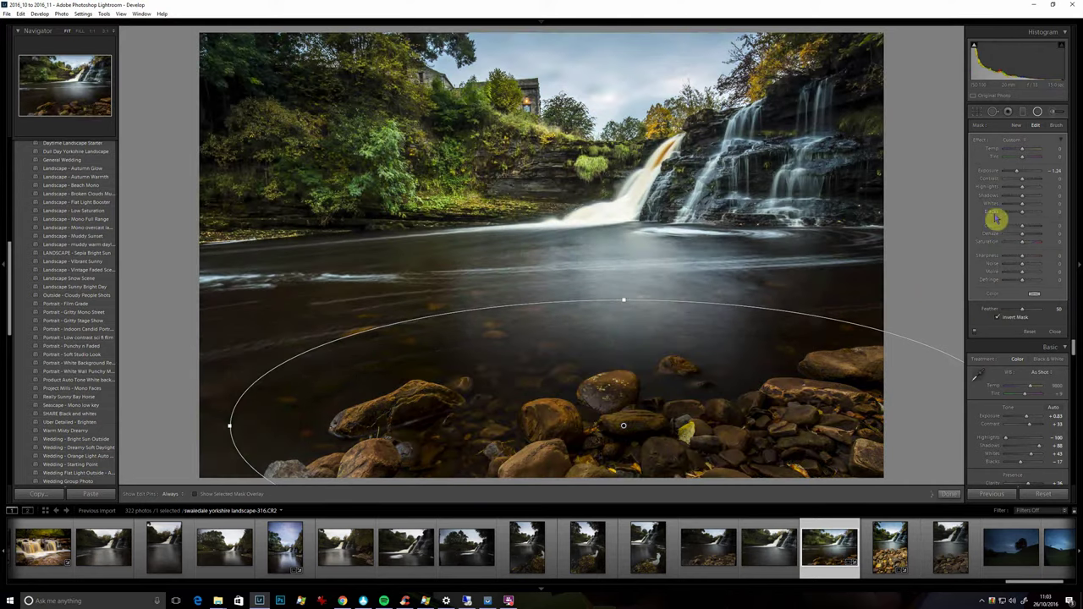
pyautogui.click(1016, 139)
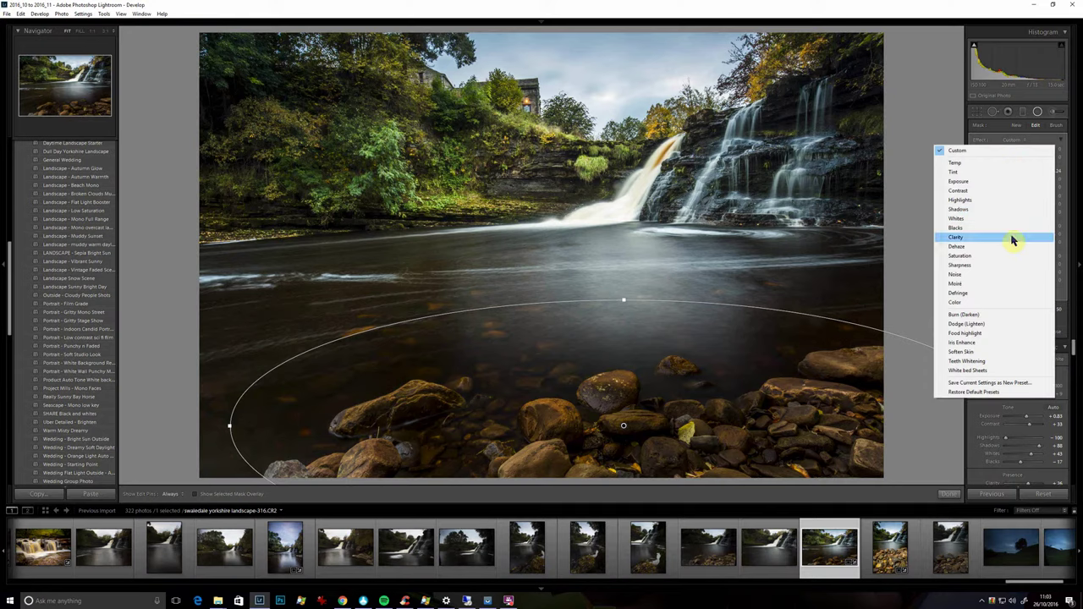
pyautogui.click(1013, 239)
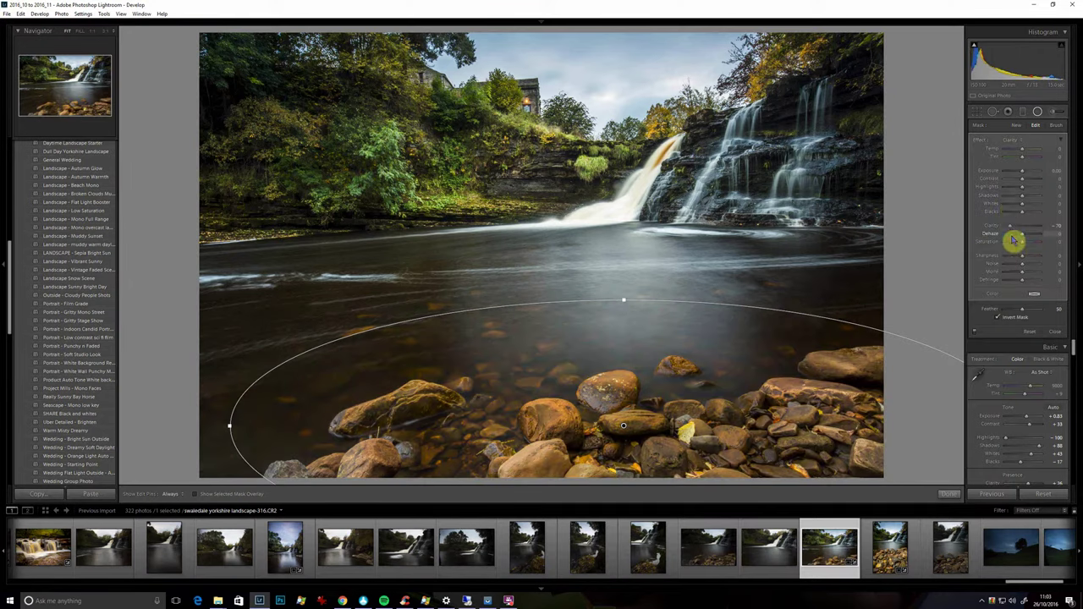
pyautogui.moveTo(1000, 231); pyautogui.dragTo(1034, 229)
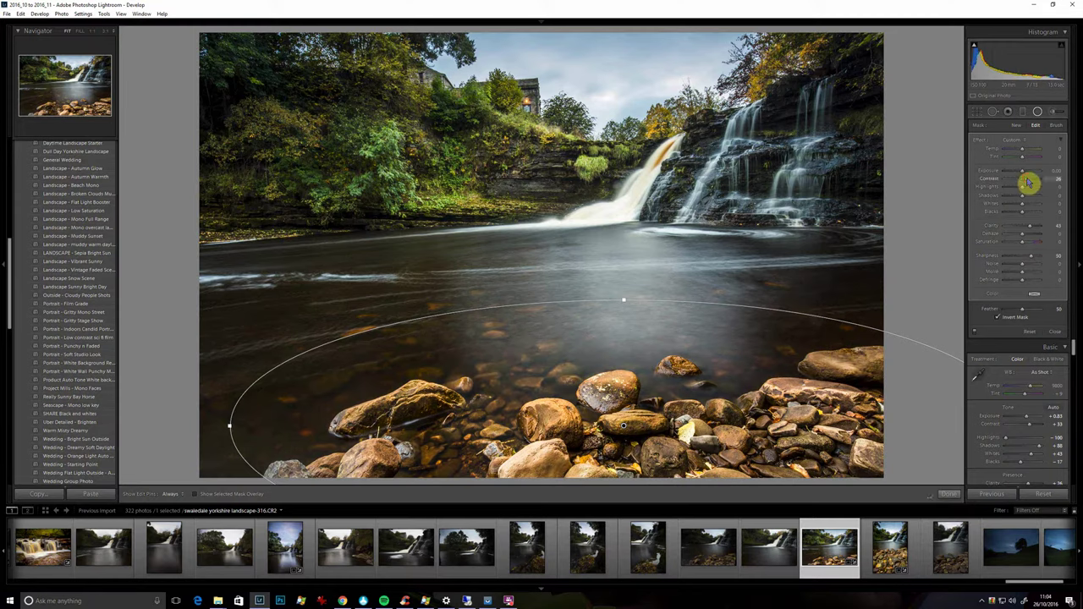
pyautogui.moveTo(743, 166); pyautogui.dragTo(996, 45)
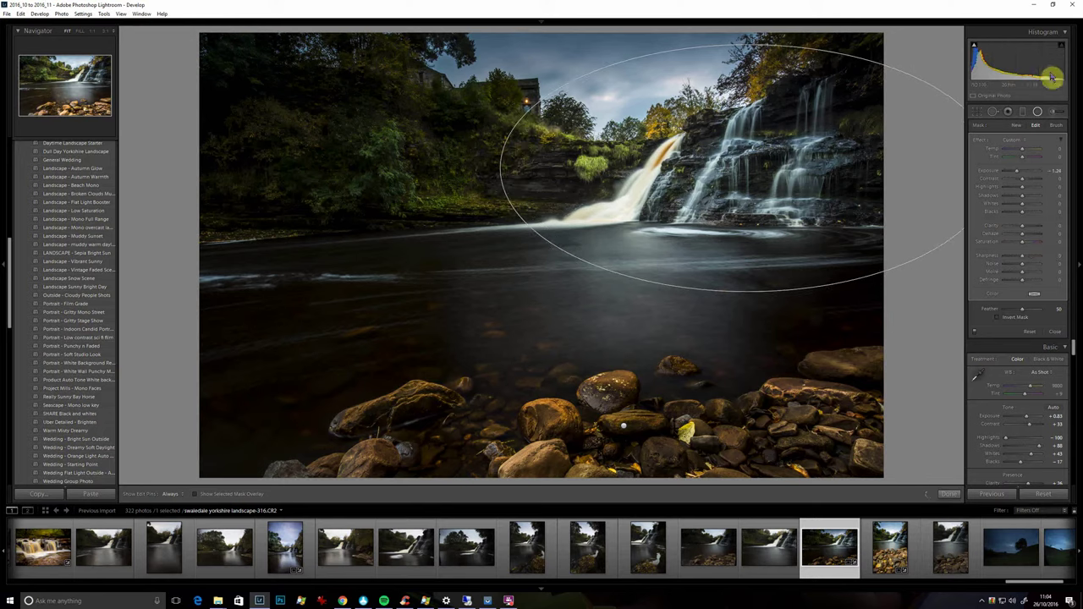
# Step: Invert the waterfall filter and apply the Sharpness preset with +33 clarity, +41 saturation, +31 shadows
pyautogui.click(998, 318)
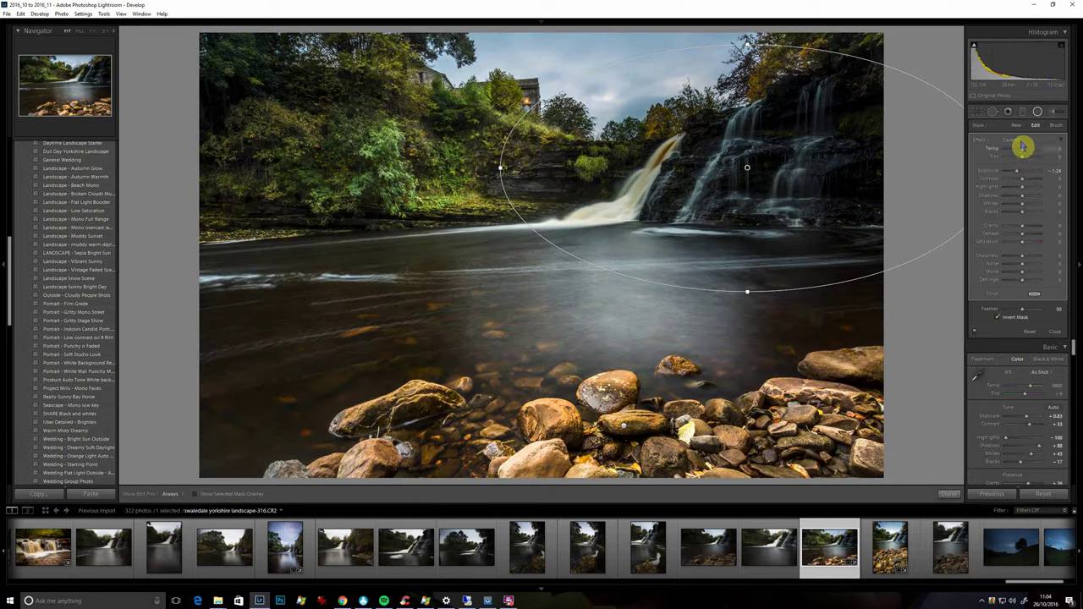
pyautogui.click(1019, 143)
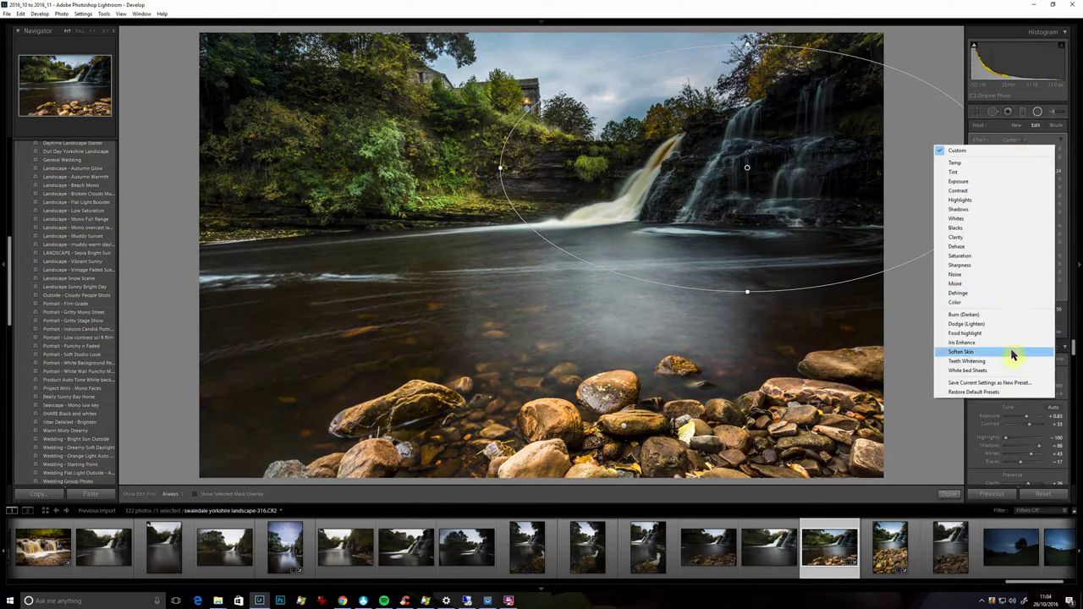
pyautogui.click(1008, 267)
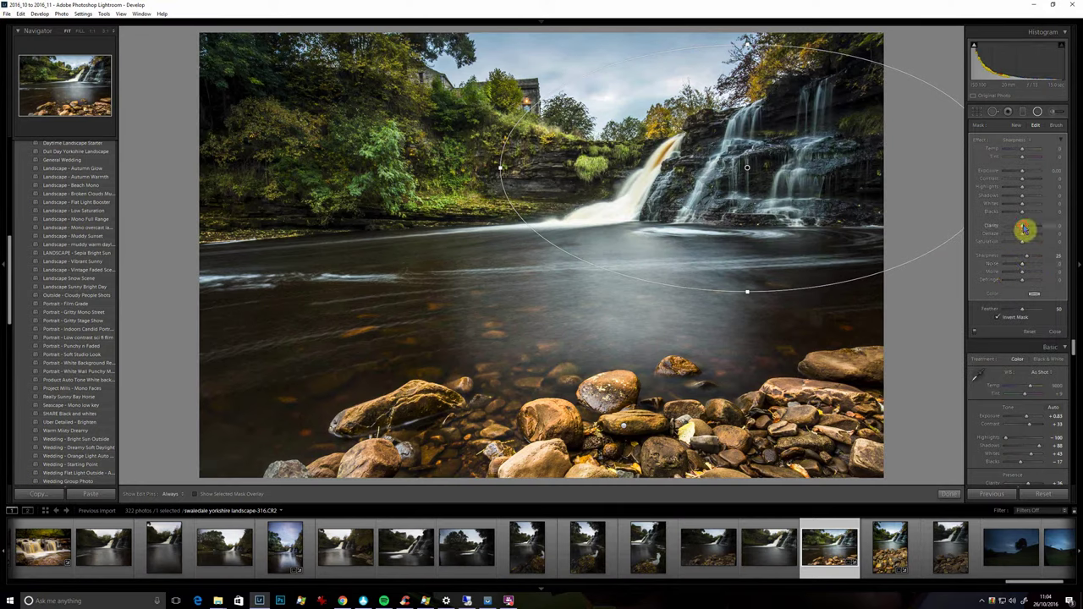
pyautogui.moveTo(1025, 229); pyautogui.dragTo(1032, 232)
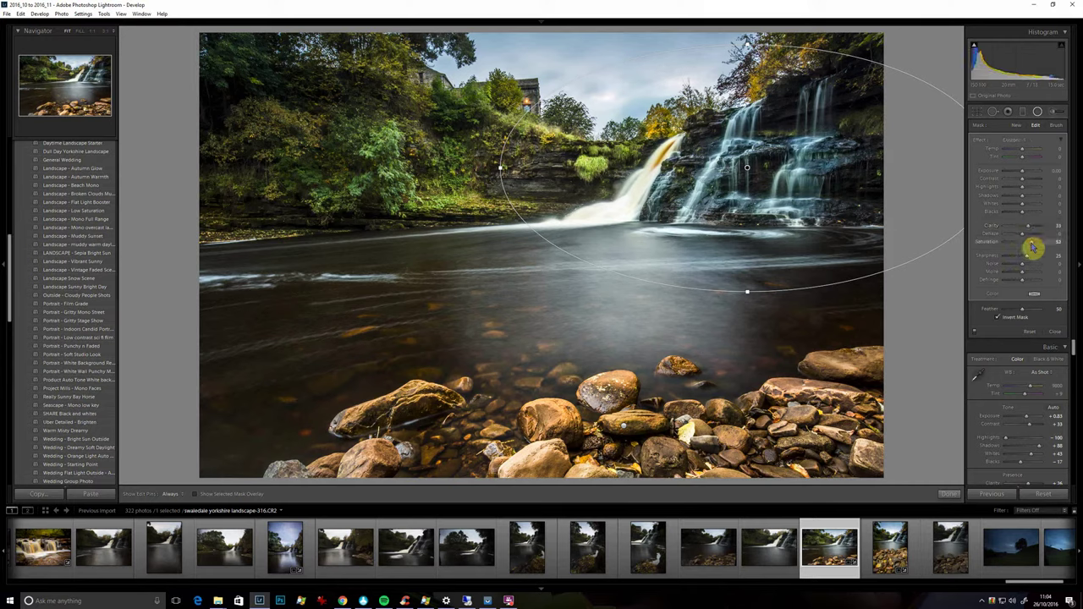
pyautogui.moveTo(1034, 247); pyautogui.dragTo(1027, 249)
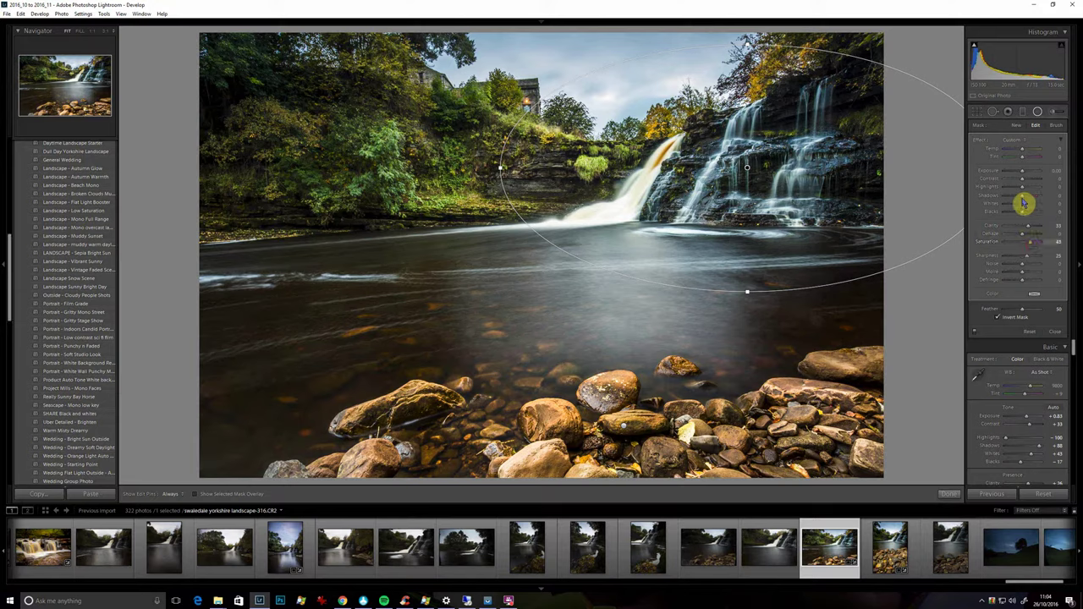
pyautogui.moveTo(1028, 202); pyautogui.dragTo(1030, 202)
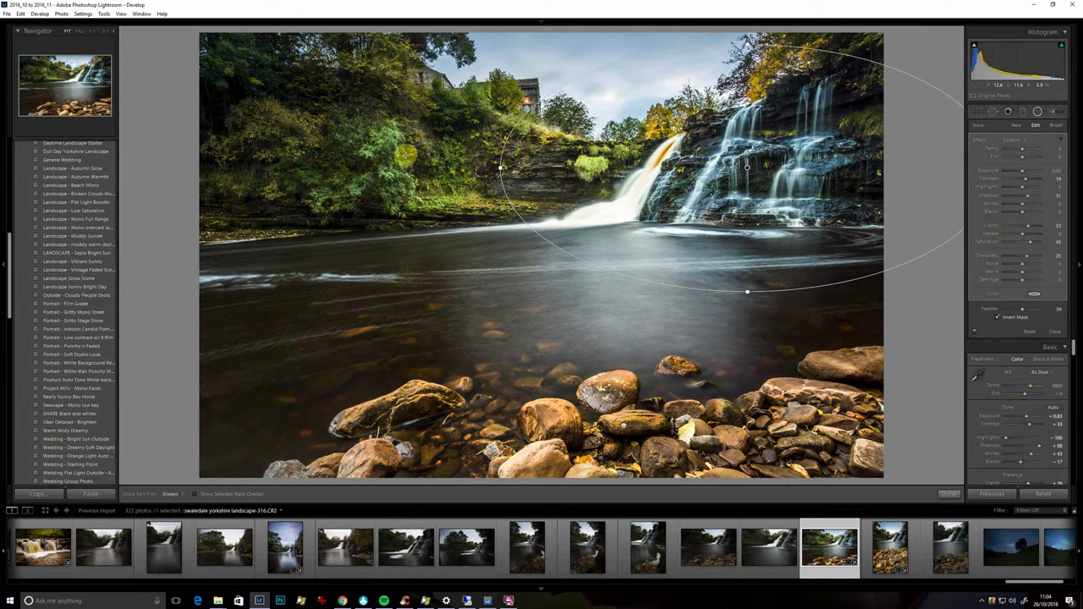
# Step: Add an inverted Sharpness-preset radial filter over the left trees with Sharpness 57, Saturation 67, then recentre it
pyautogui.moveTo(403, 154); pyautogui.dragTo(490, 172)
pyautogui.moveTo(531, 141); pyautogui.dragTo(687, 31)
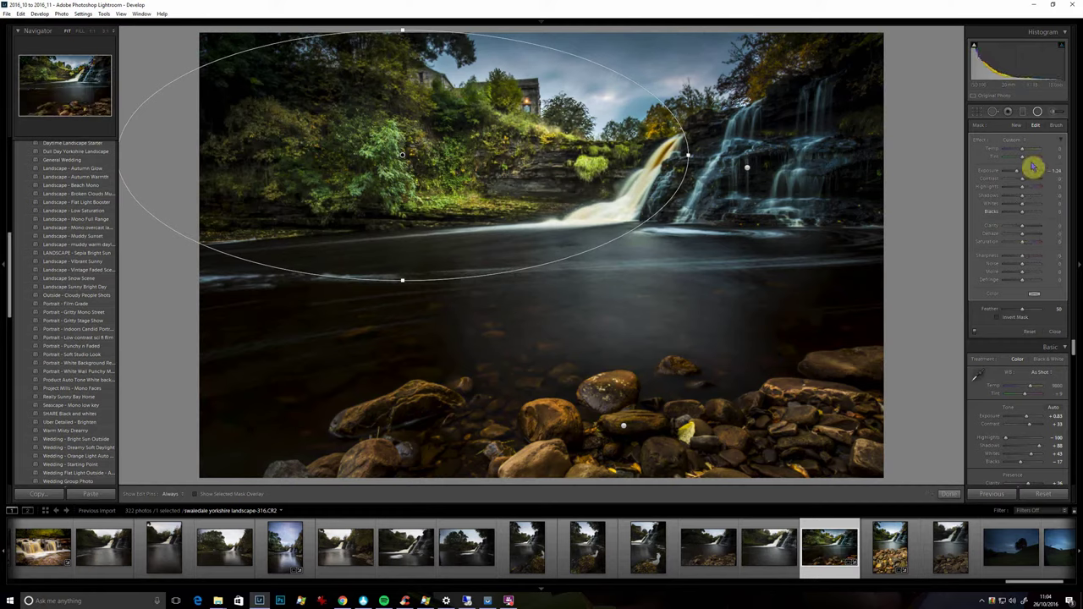
pyautogui.click(1001, 320)
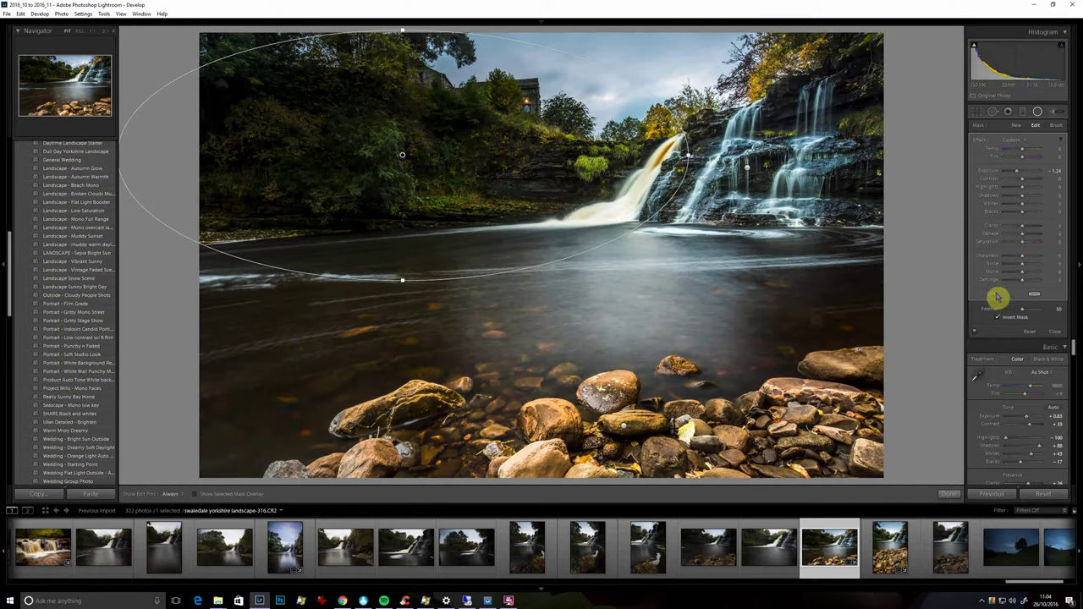
pyautogui.click(1022, 144)
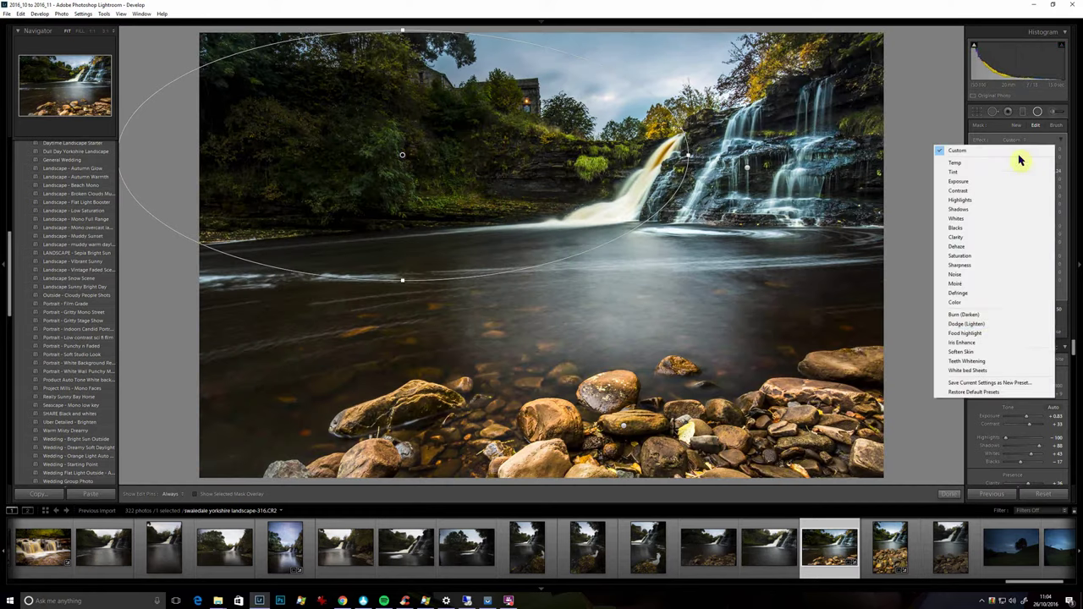
pyautogui.click(1002, 266)
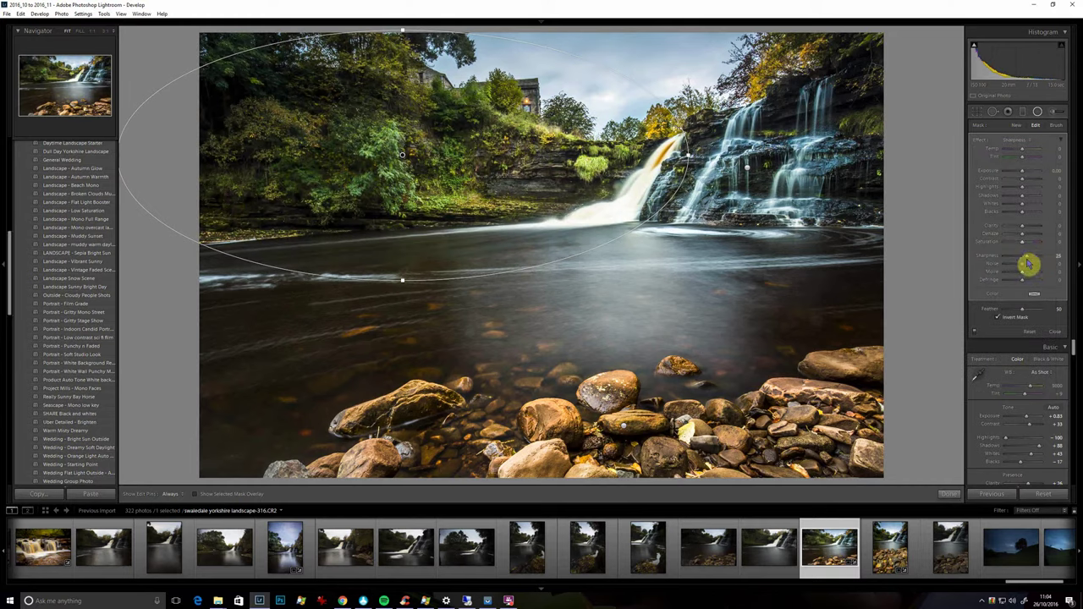
pyautogui.click(1034, 260)
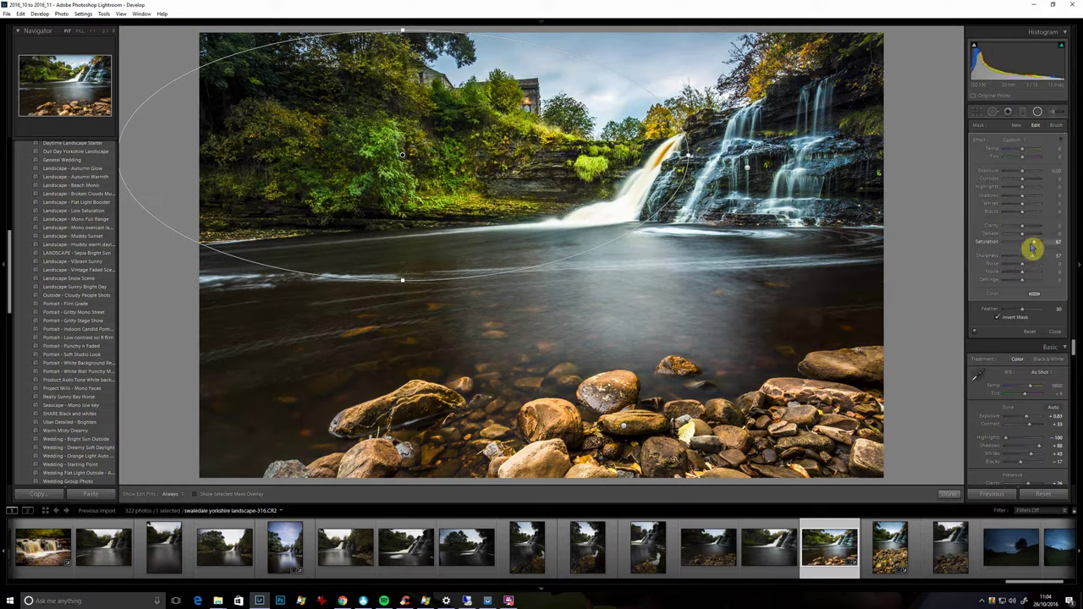
pyautogui.click(1036, 200)
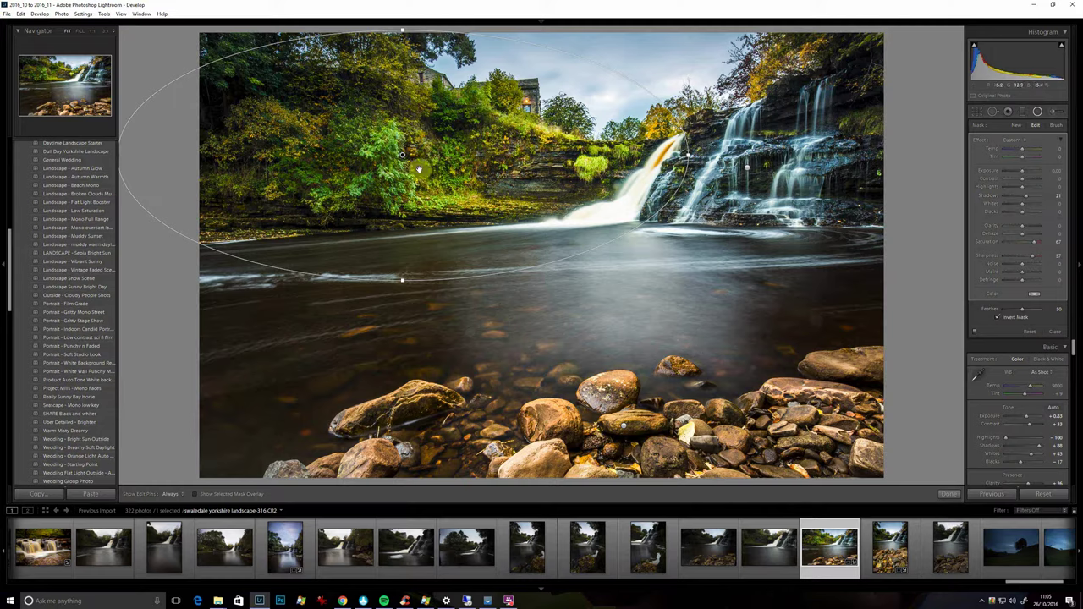
pyautogui.moveTo(401, 157); pyautogui.dragTo(360, 144)
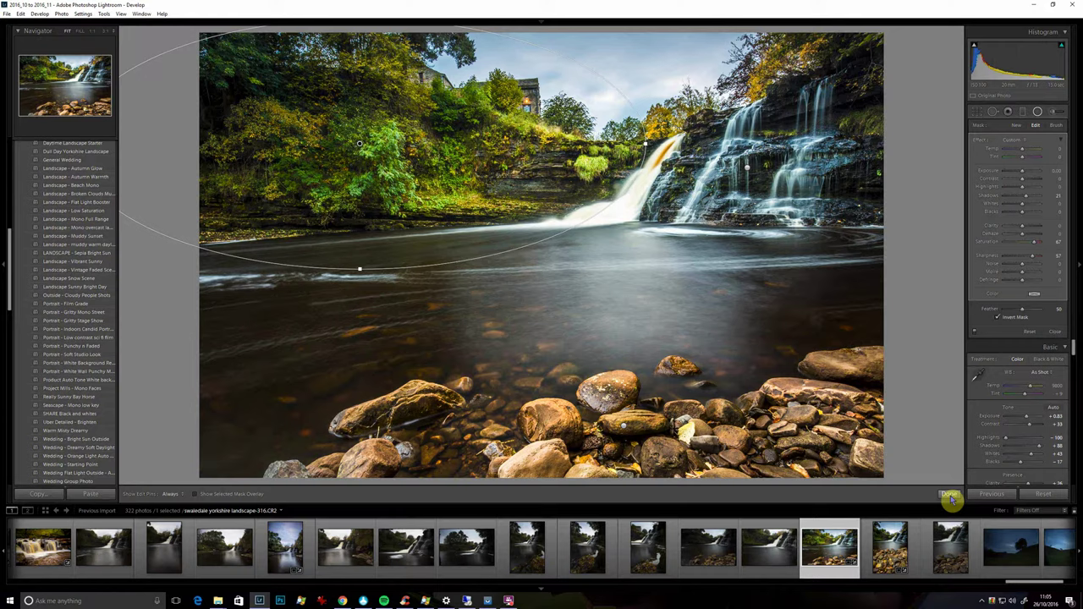
# Step: Create a reset virtual copy of the waterfall photo, then lower Whites on the edited version
pyautogui.click(949, 496)
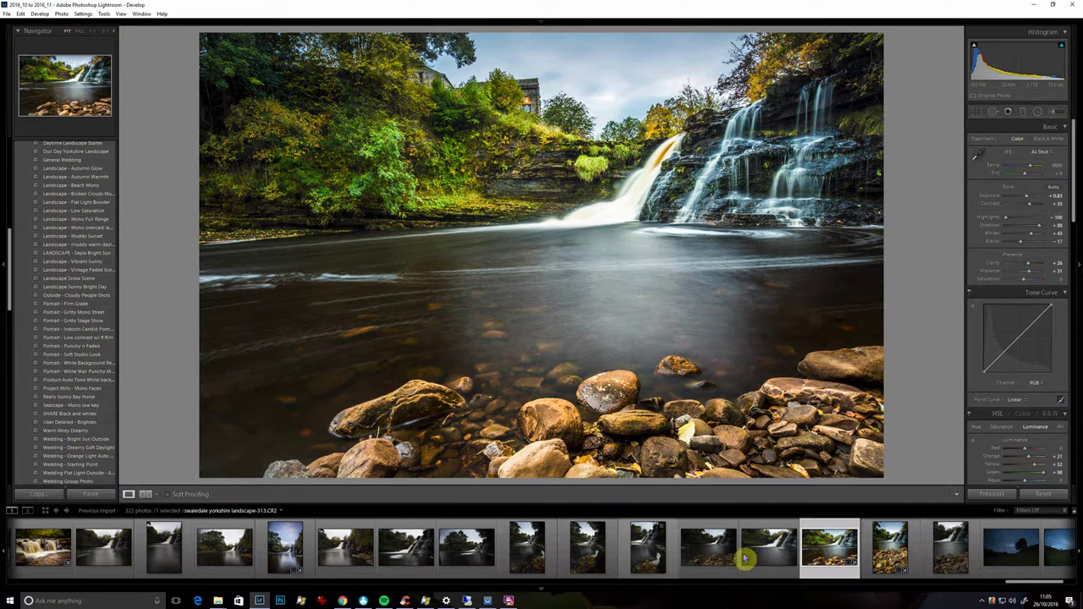
pyautogui.rightClick(822, 572)
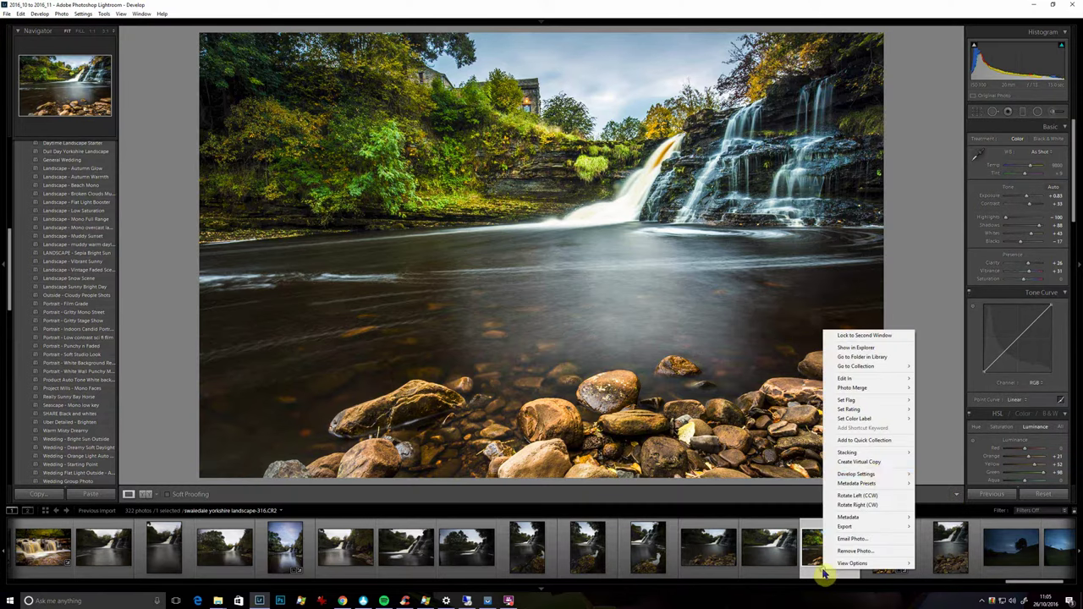
pyautogui.click(872, 471)
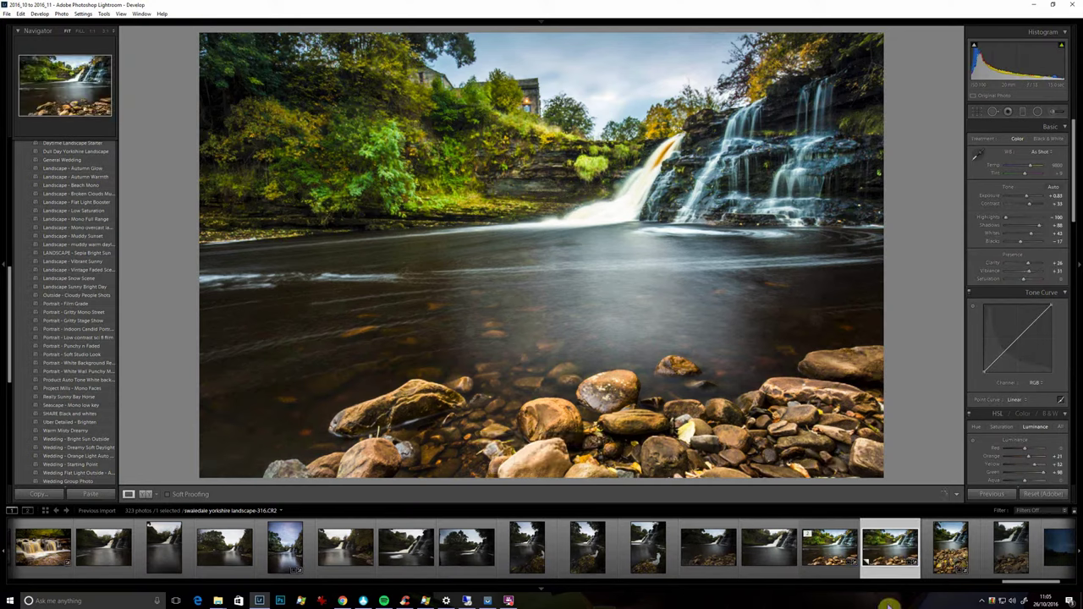
pyautogui.hotkey('ctrl', 'shift', 'r')
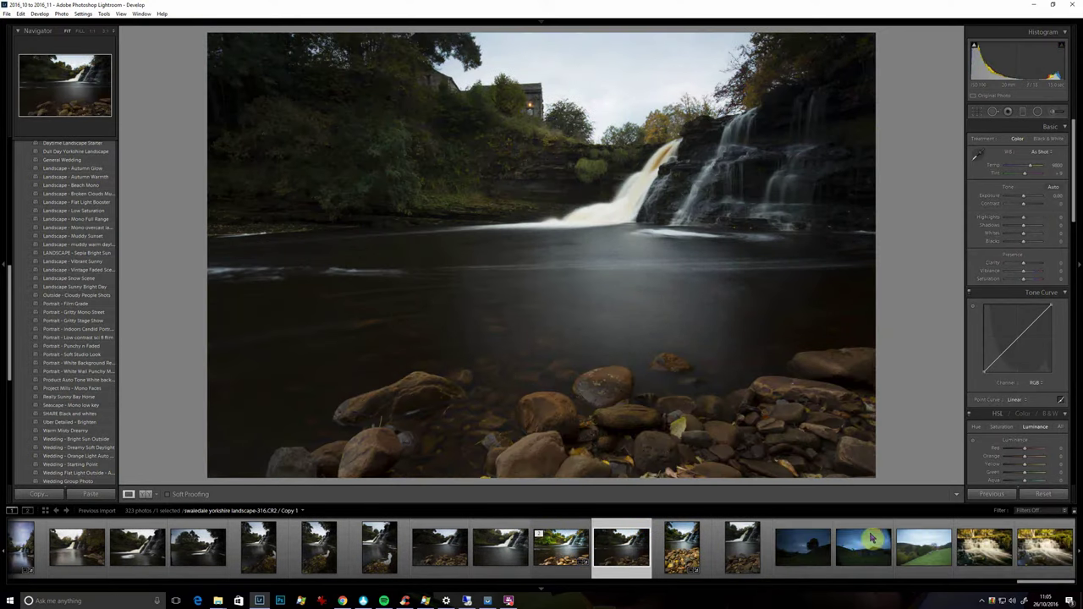
pyautogui.click(581, 576)
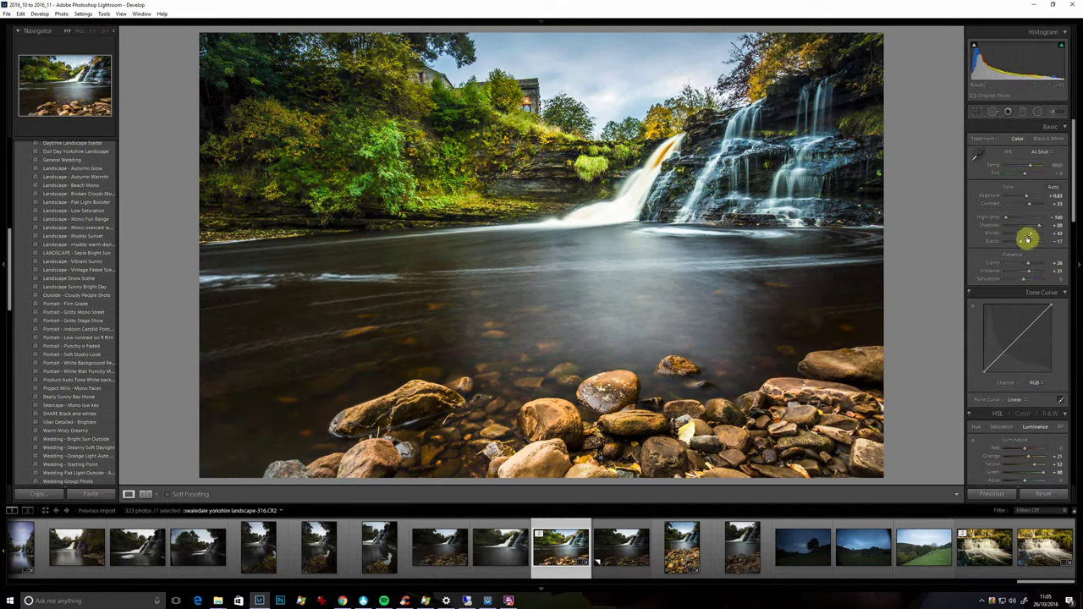
pyautogui.moveTo(1029, 240); pyautogui.dragTo(1025, 239)
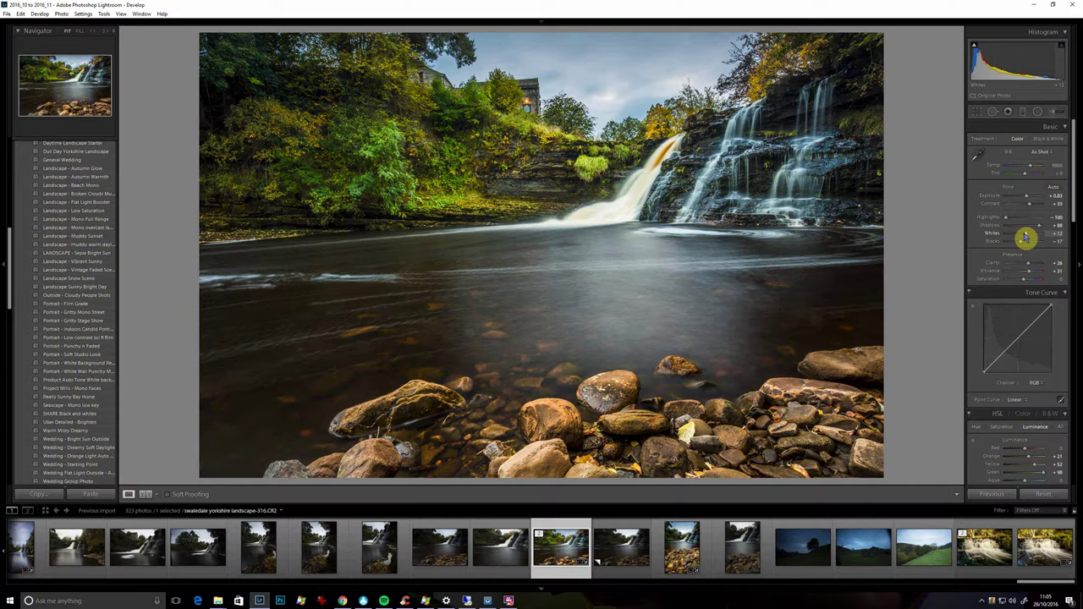
pyautogui.click(635, 576)
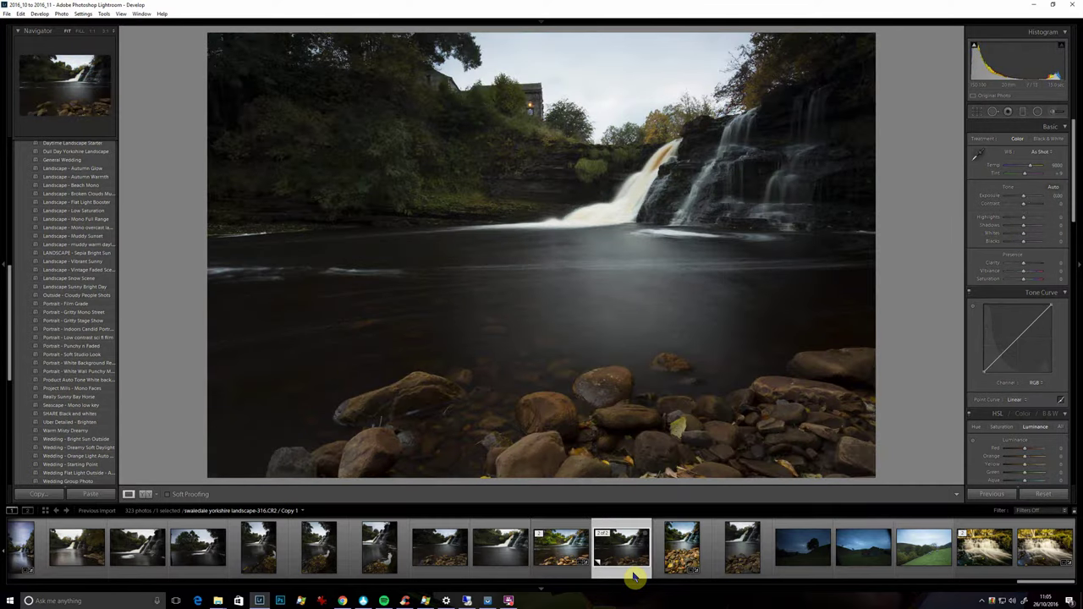
pyautogui.click(562, 569)
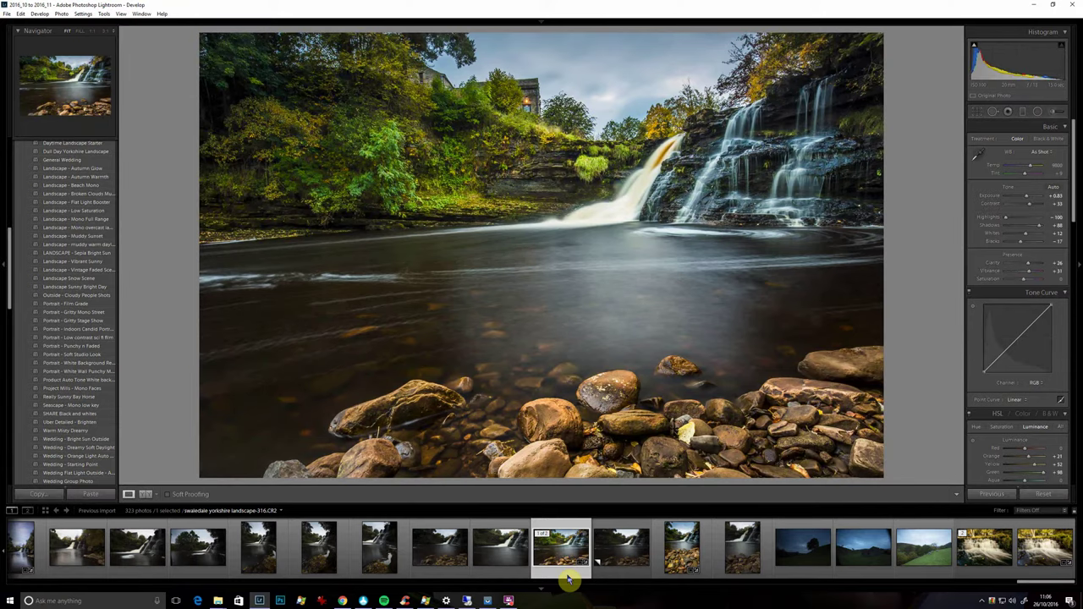
pyautogui.click(624, 575)
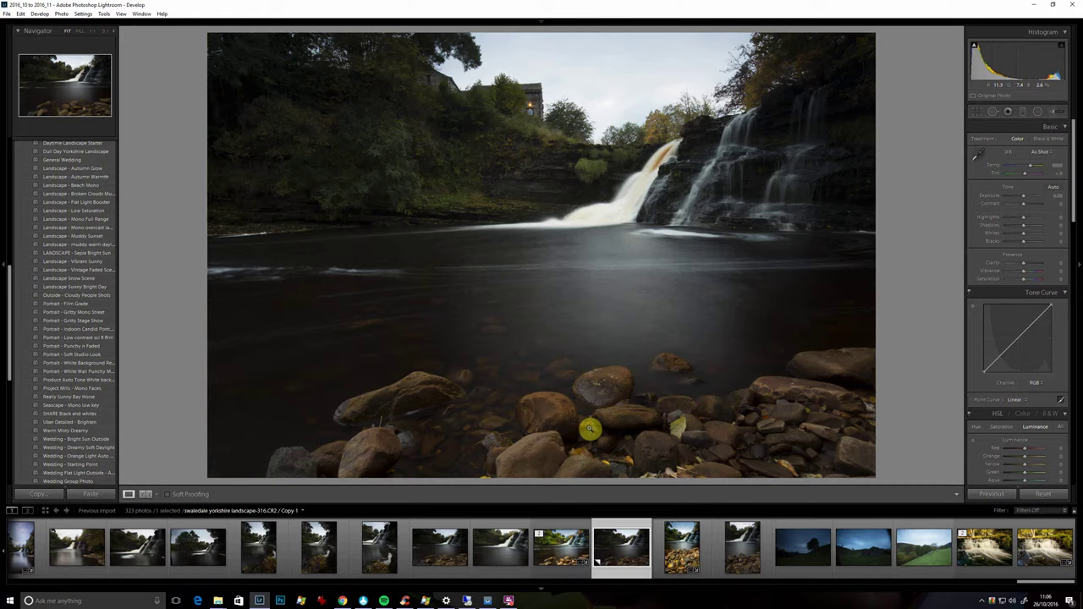
pyautogui.click(569, 576)
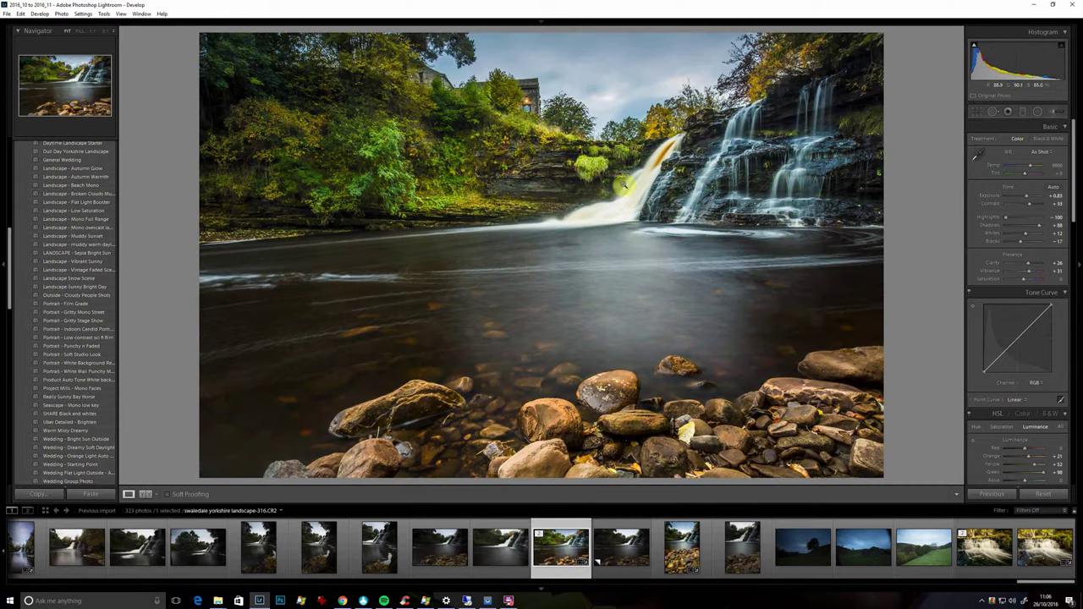
pyautogui.press('Right')
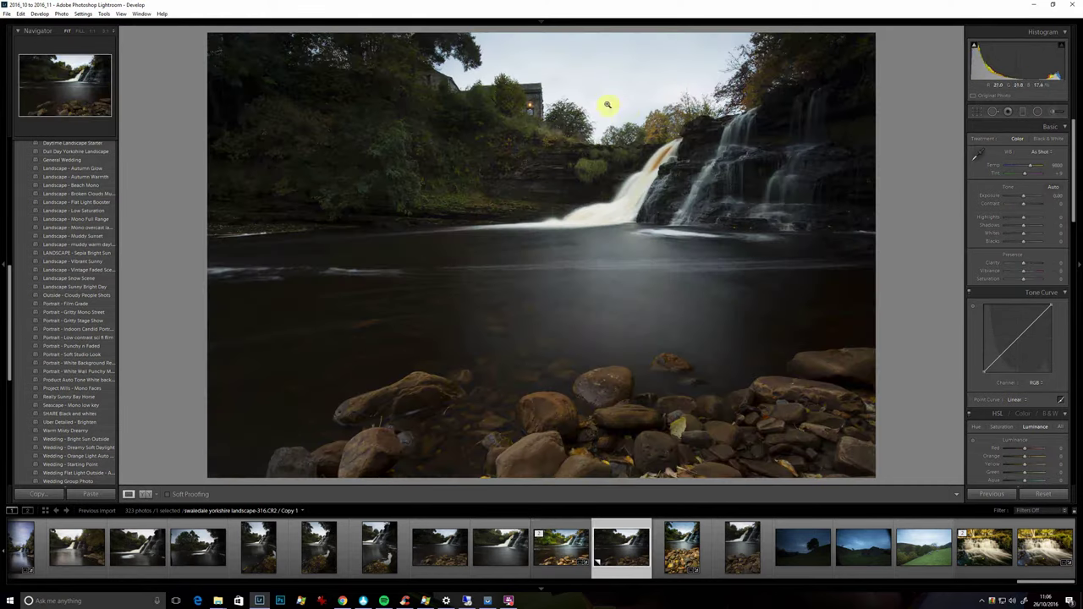
pyautogui.click(619, 63)
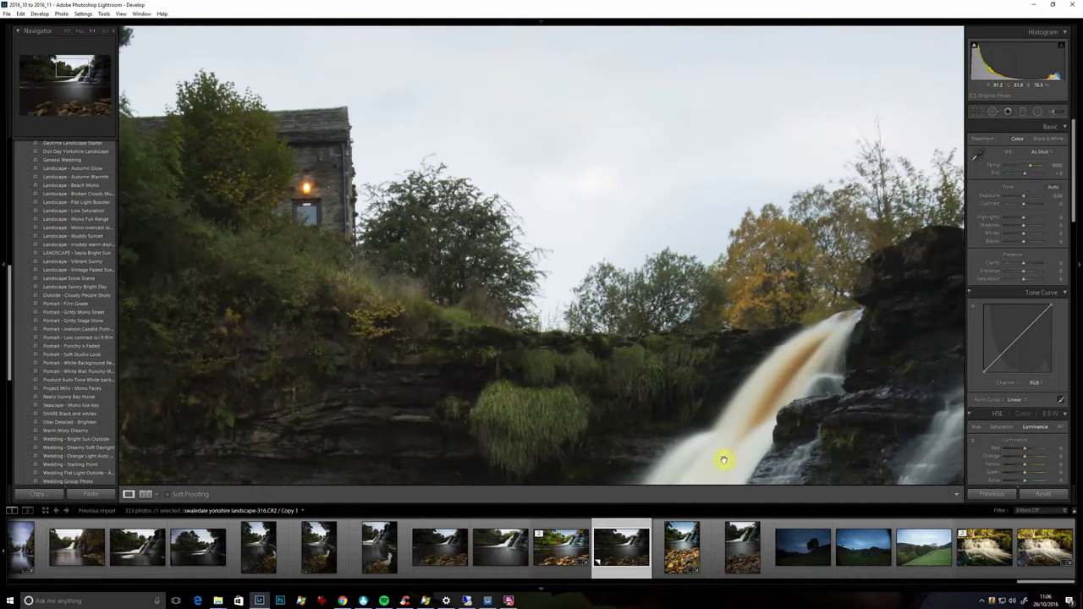
pyautogui.moveTo(725, 455); pyautogui.dragTo(672, 160)
pyautogui.click(675, 221)
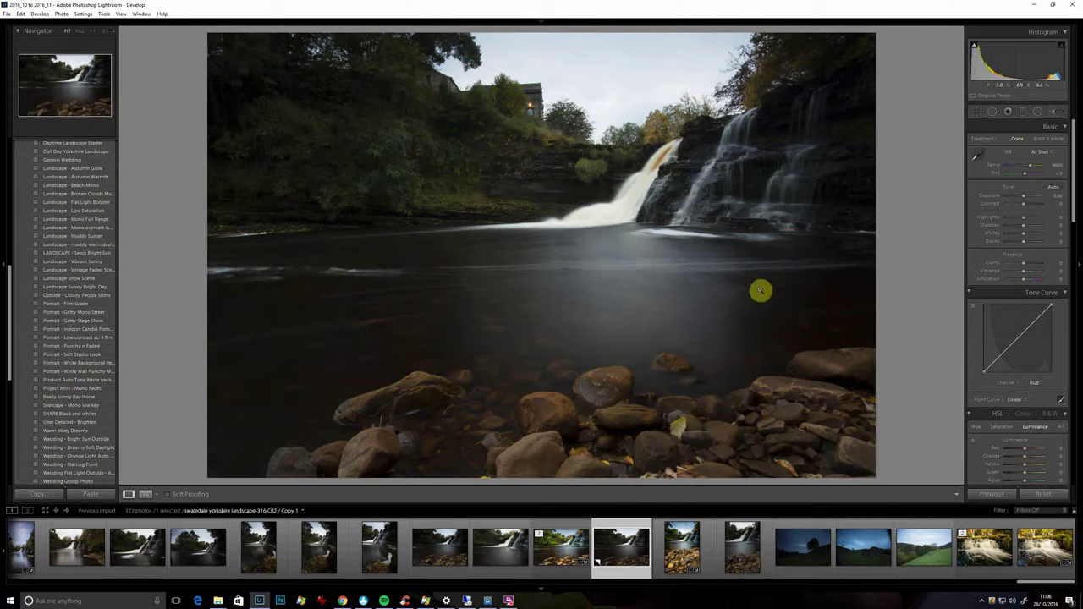
pyautogui.click(551, 576)
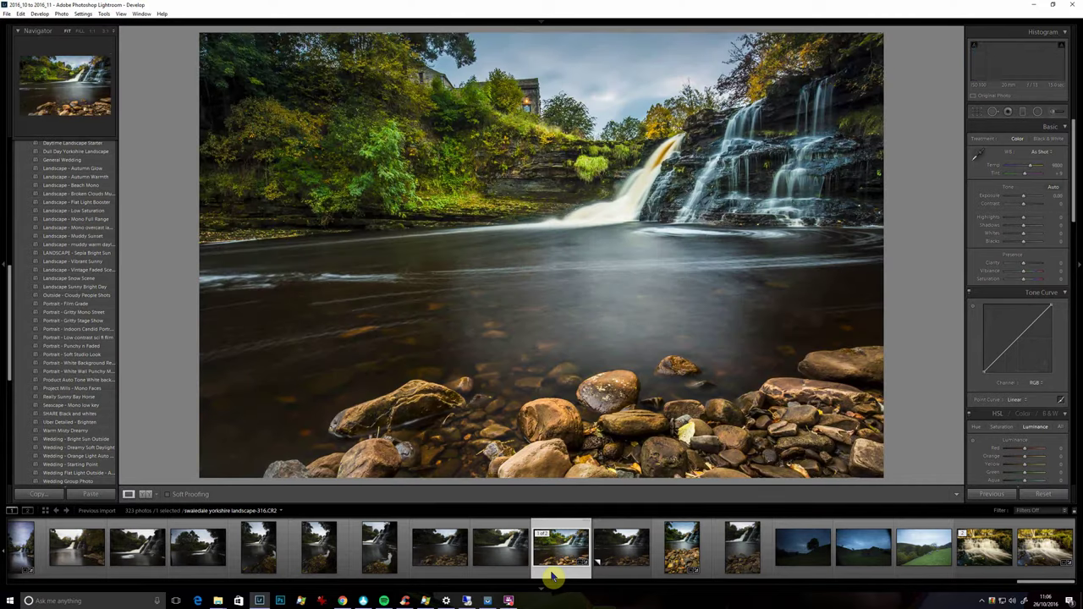